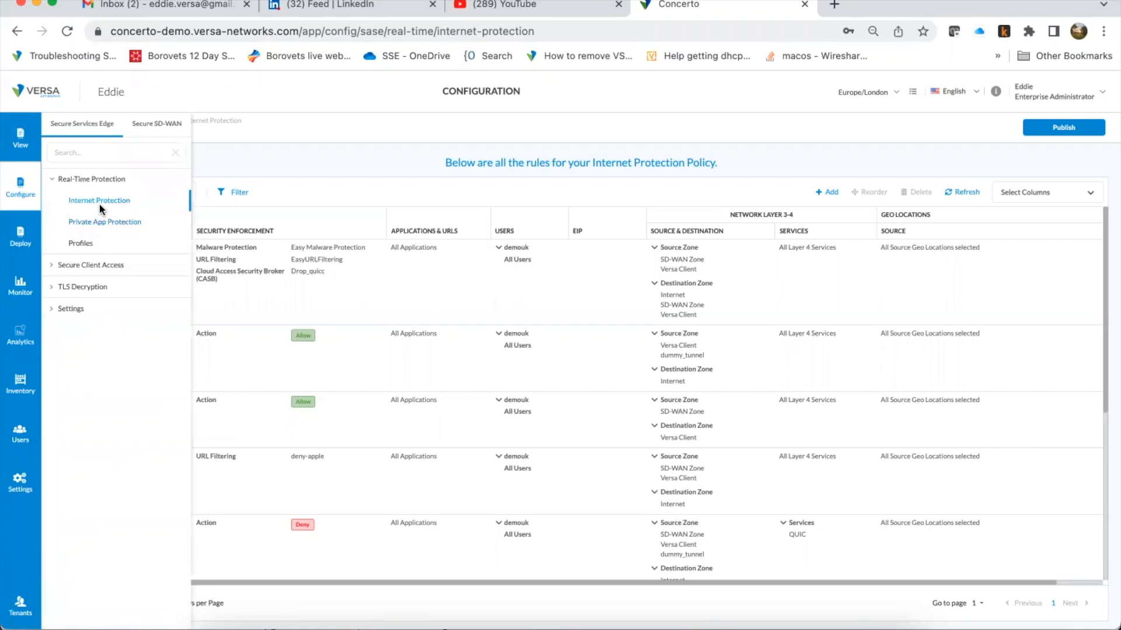
Open the Drop_quicc profile from the Real-Time Protection inline Cloud Access Security Broker profiles and review its configuration summary.
{"action": "left_click", "coordinate": [81, 244]}
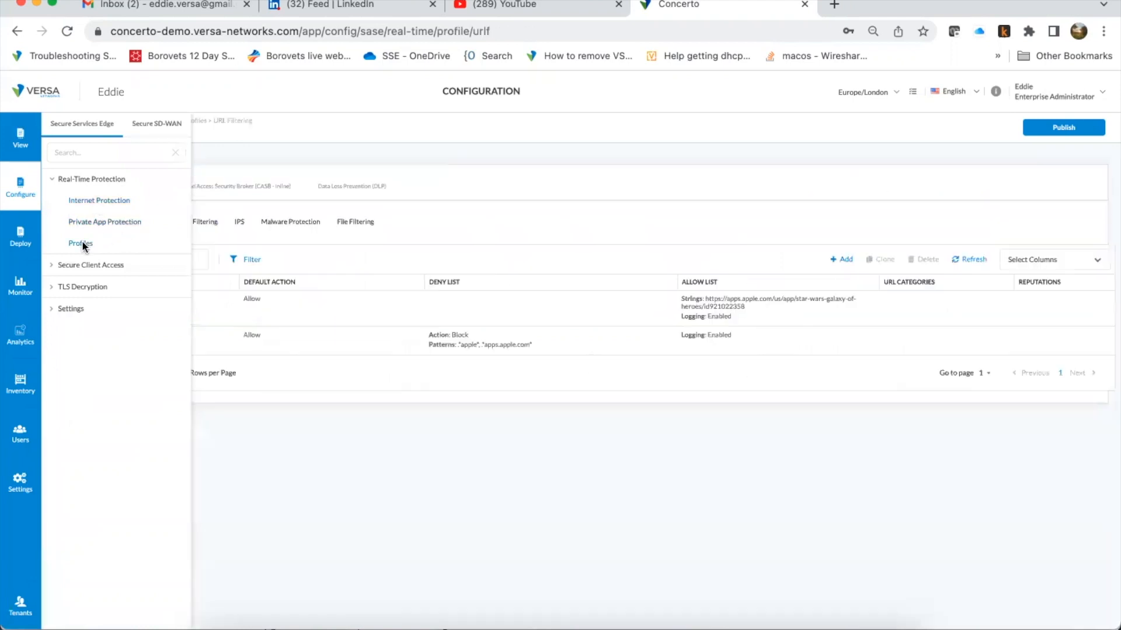
{"action": "left_click", "coordinate": [250, 190]}
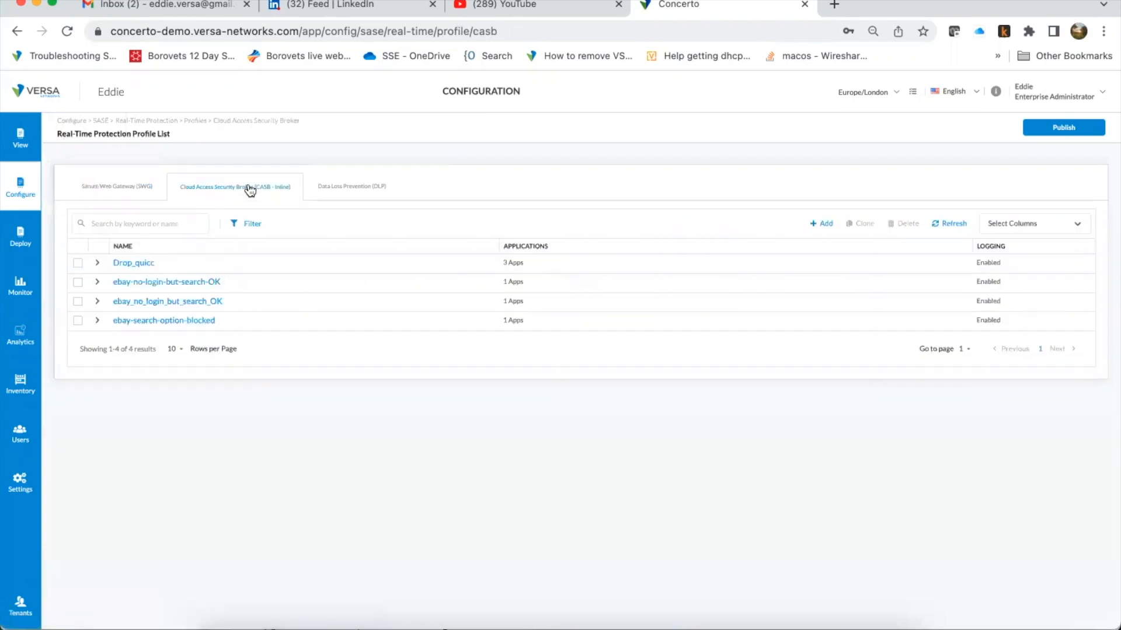
{"action": "left_click", "coordinate": [138, 264]}
{"action": "scroll", "coordinate": [359, 339], "scroll_direction": "down", "scroll_amount": 1}
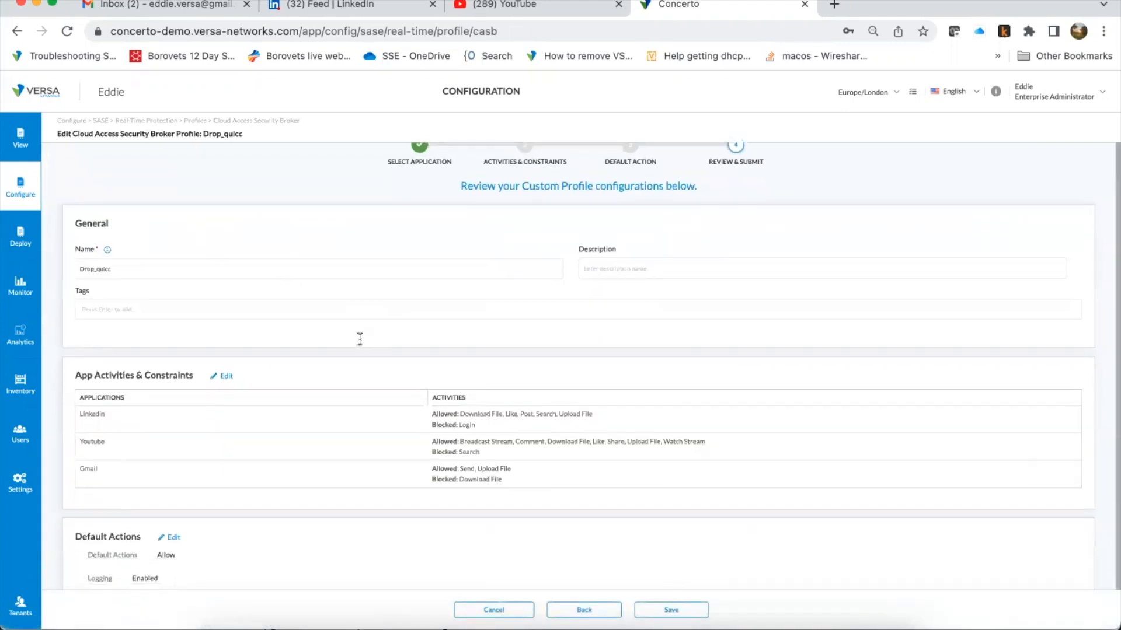
{"action": "scroll", "coordinate": [359, 339], "scroll_direction": "down", "scroll_amount": 2}
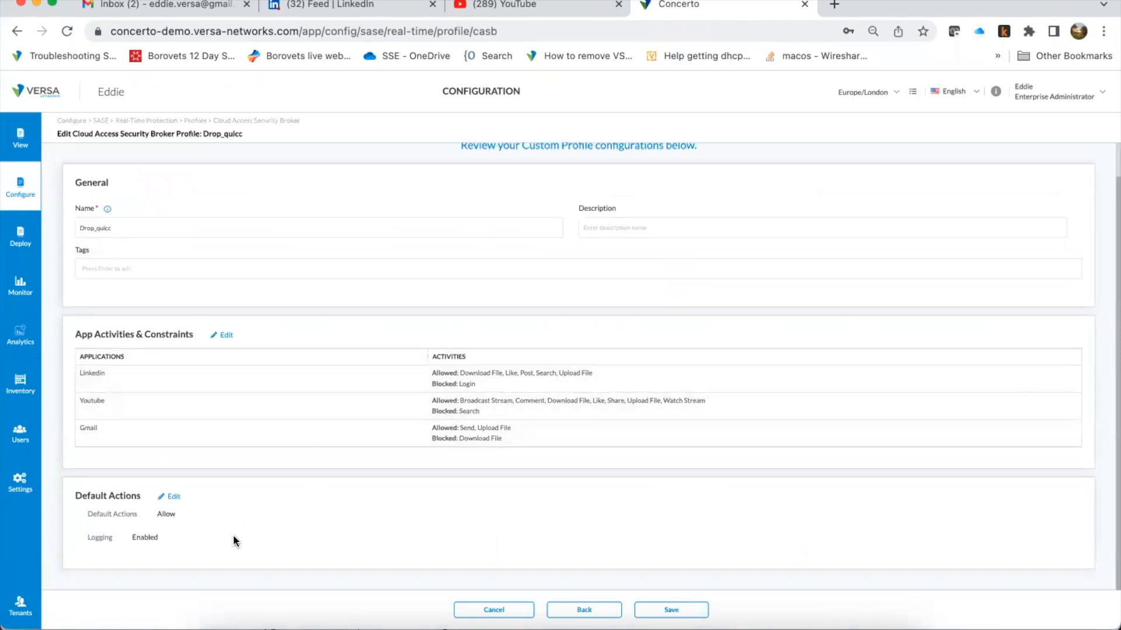
{"action": "scroll", "coordinate": [329, 346], "scroll_direction": "up", "scroll_amount": 1}
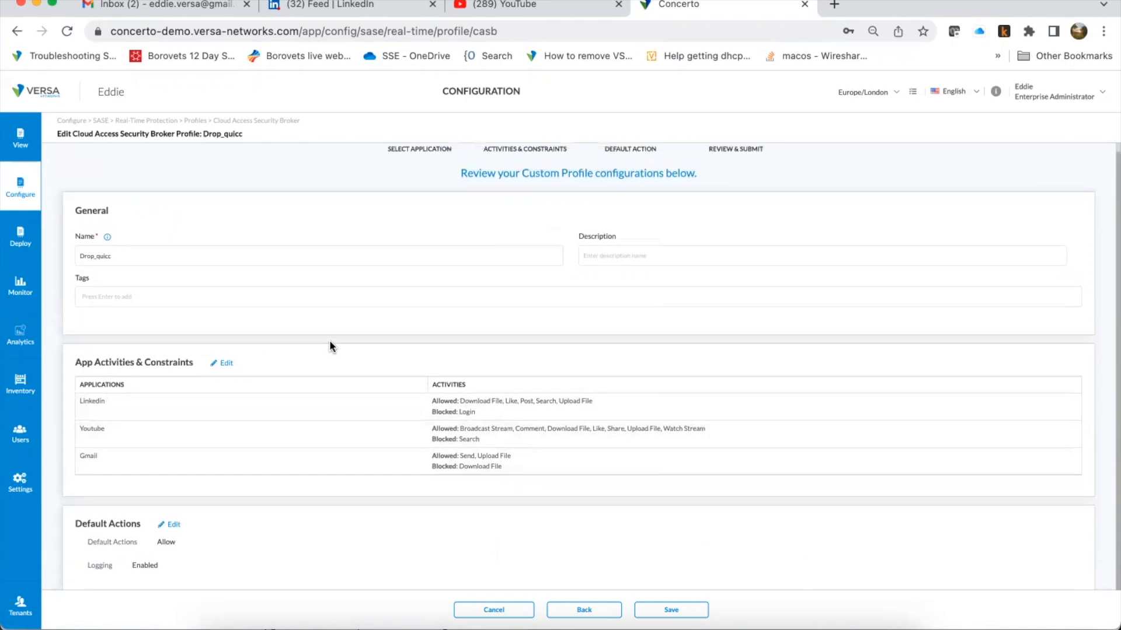
{"action": "scroll", "coordinate": [329, 346], "scroll_direction": "down", "scroll_amount": 1}
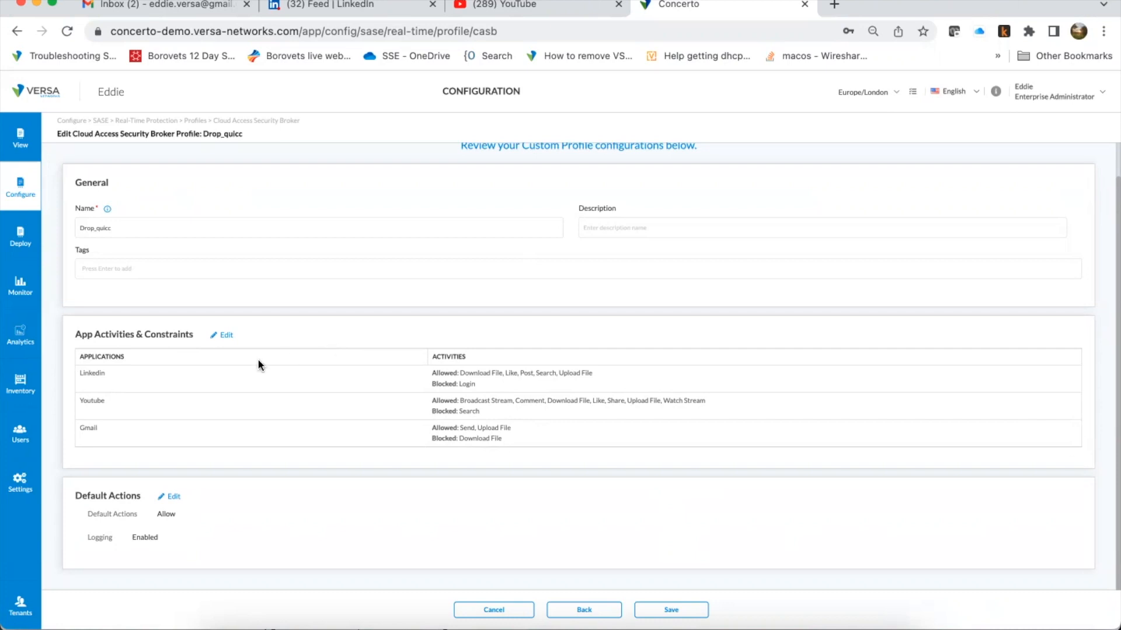
{"action": "scroll", "coordinate": [269, 251], "scroll_direction": "up", "scroll_amount": 2}
{"action": "scroll", "coordinate": [269, 251], "scroll_direction": "down", "scroll_amount": 2}
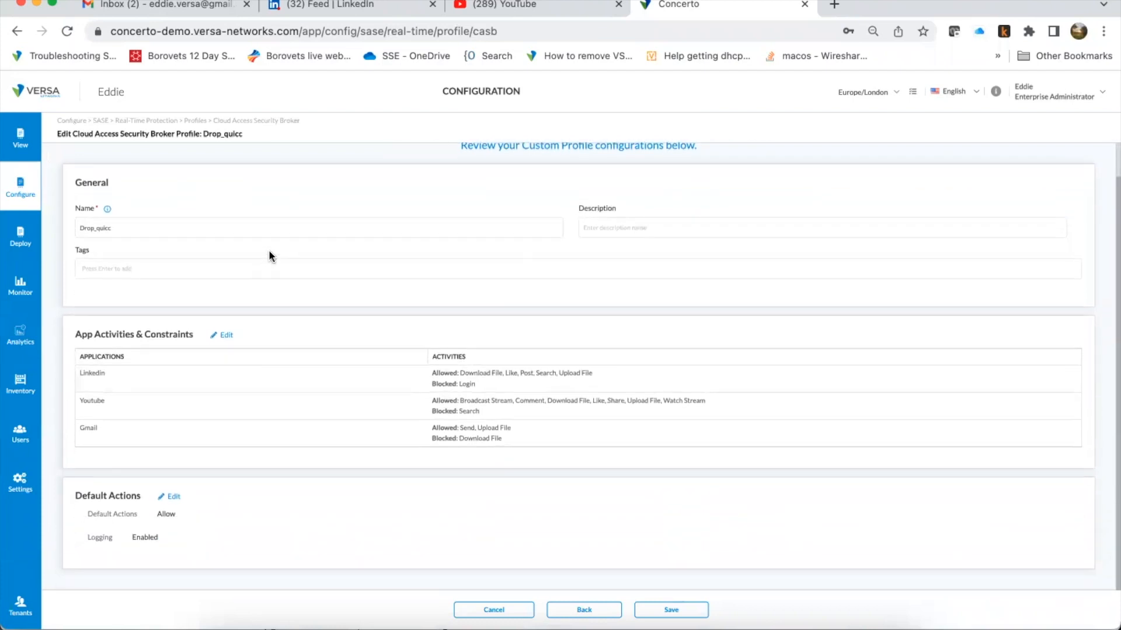
Examine Drop_quicc's application activities, constraints, default action and logging option, then exit the profile without saving.
{"action": "left_click", "coordinate": [226, 337]}
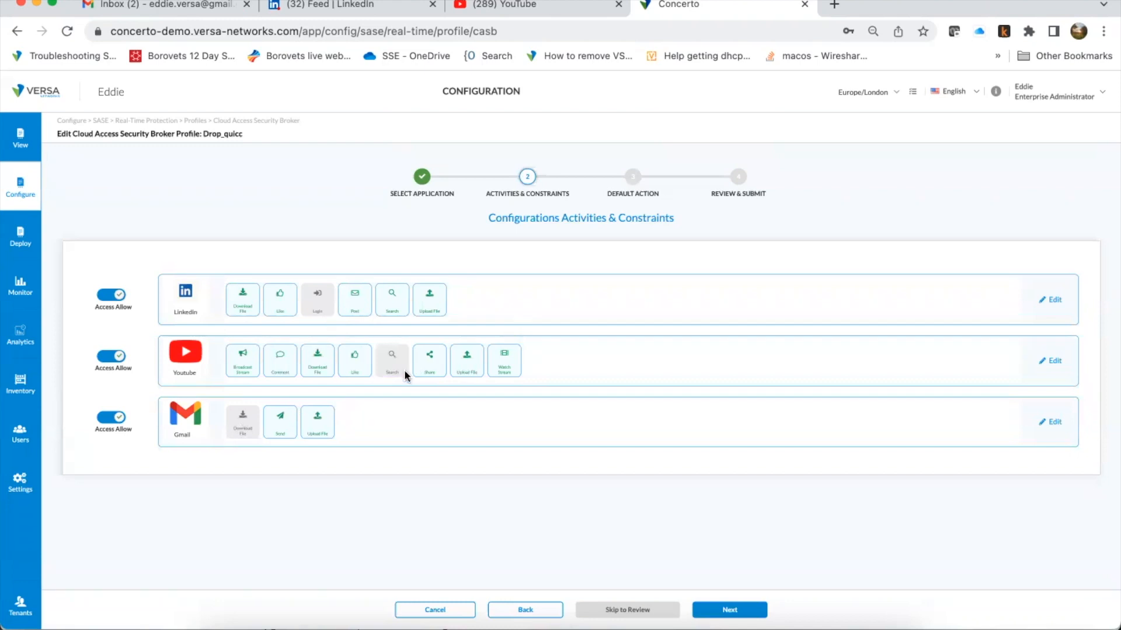
{"action": "left_click", "coordinate": [726, 611]}
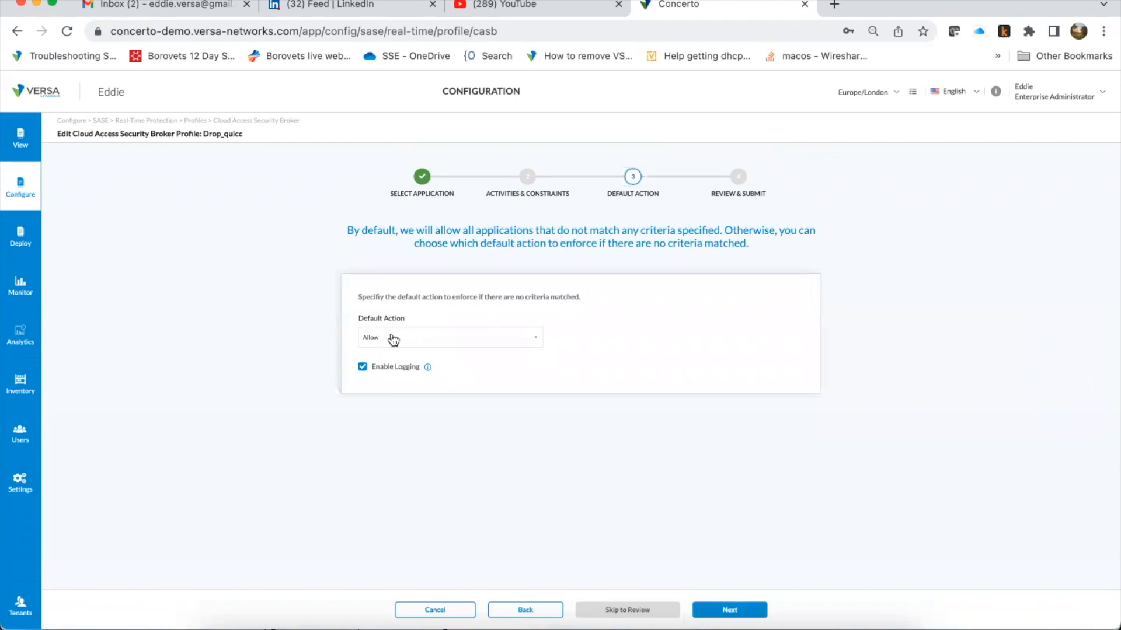
{"action": "mouse_move", "coordinate": [423, 375]}
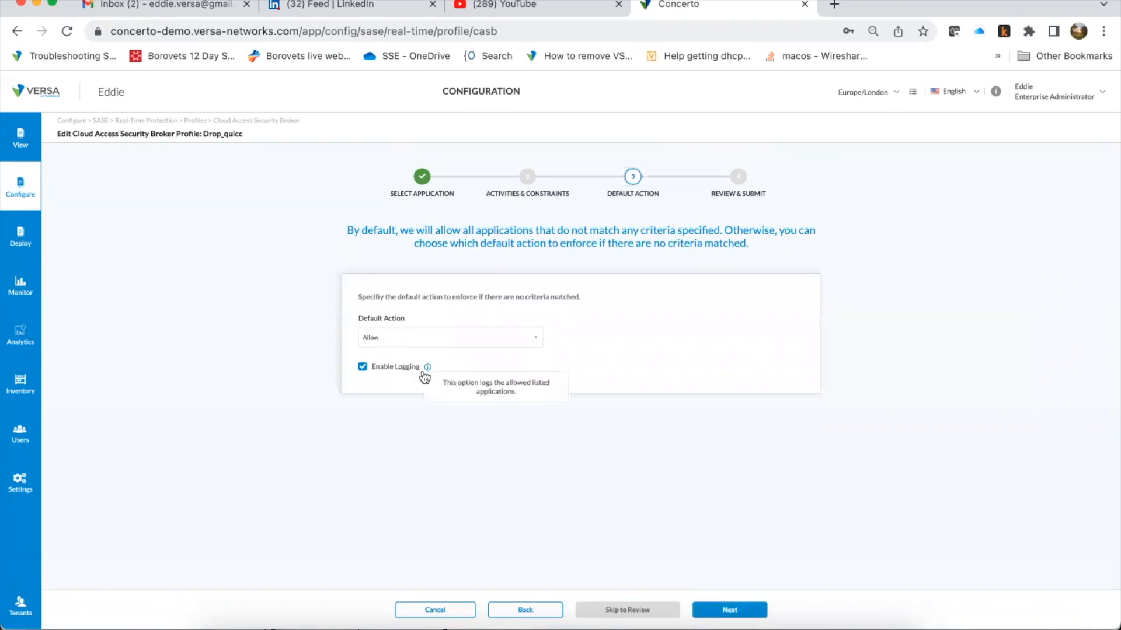
{"action": "left_click", "coordinate": [719, 610]}
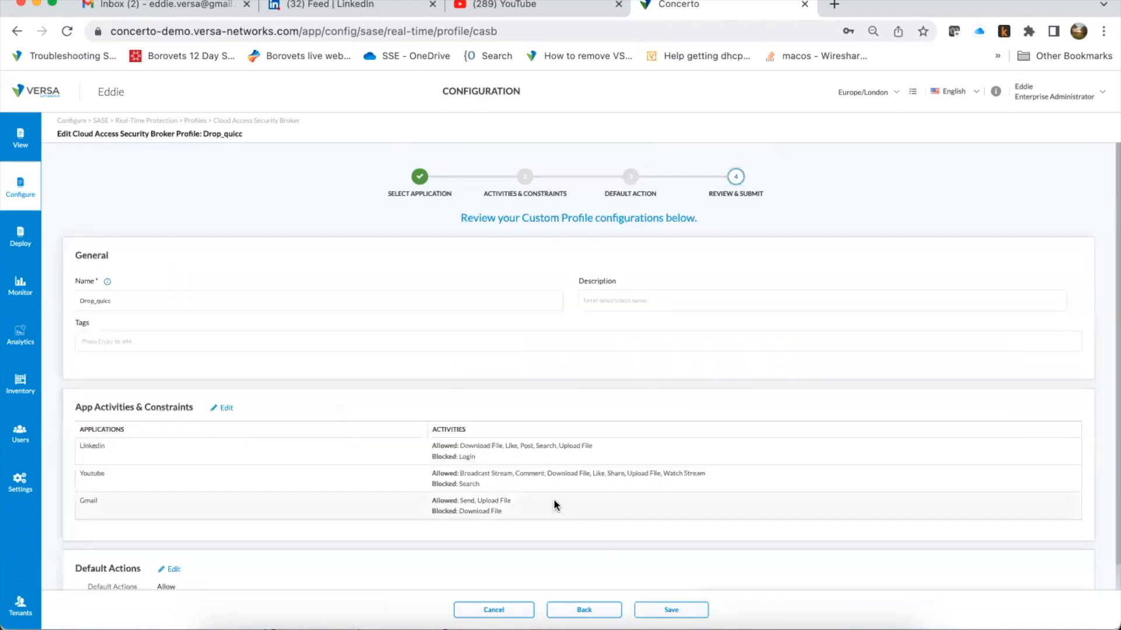
{"action": "scroll", "coordinate": [308, 434], "scroll_direction": "down", "scroll_amount": 2}
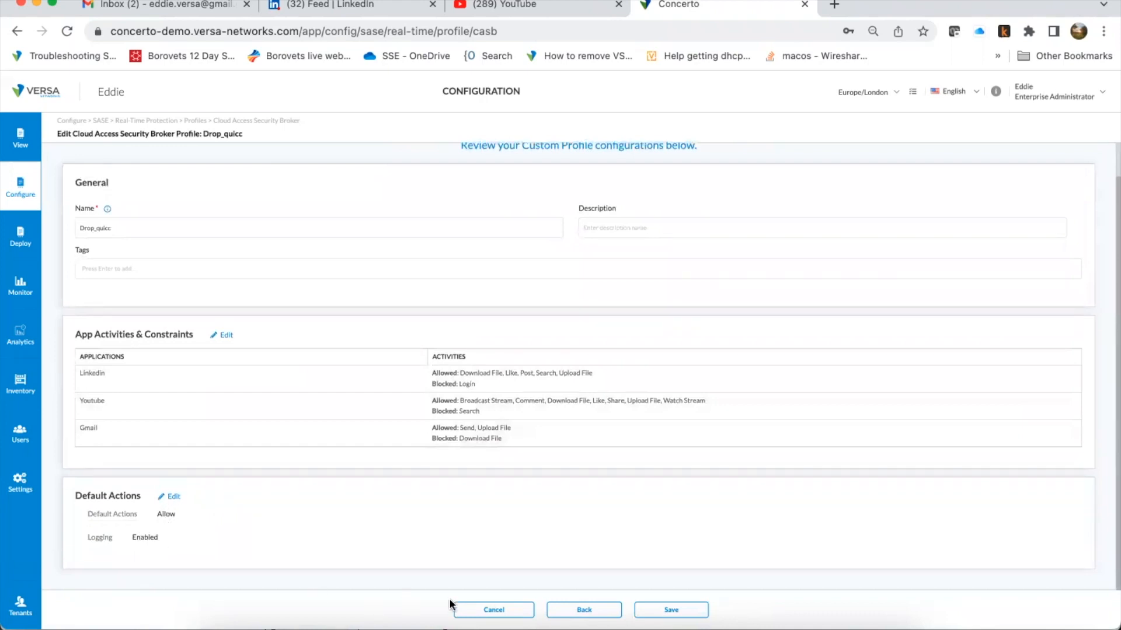
{"action": "left_click", "coordinate": [482, 611]}
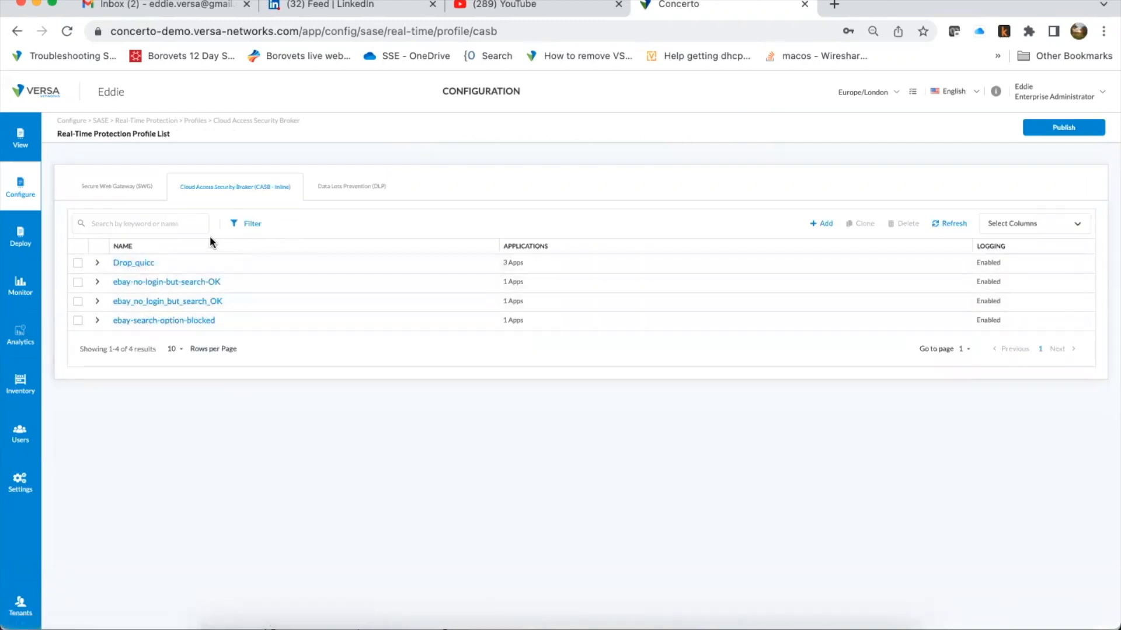
Open the youtube-gmail-linkedin rule under Internet Protection and review its complete configuration summary.
{"action": "left_click", "coordinate": [14, 190]}
{"action": "left_click", "coordinate": [92, 203]}
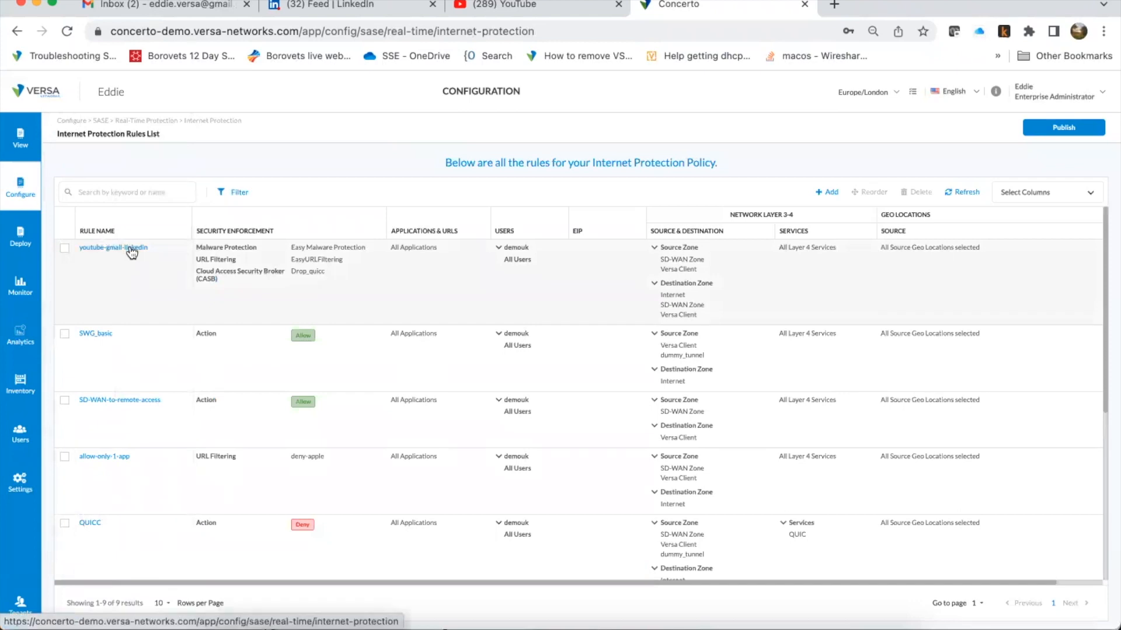
{"action": "left_click", "coordinate": [132, 250]}
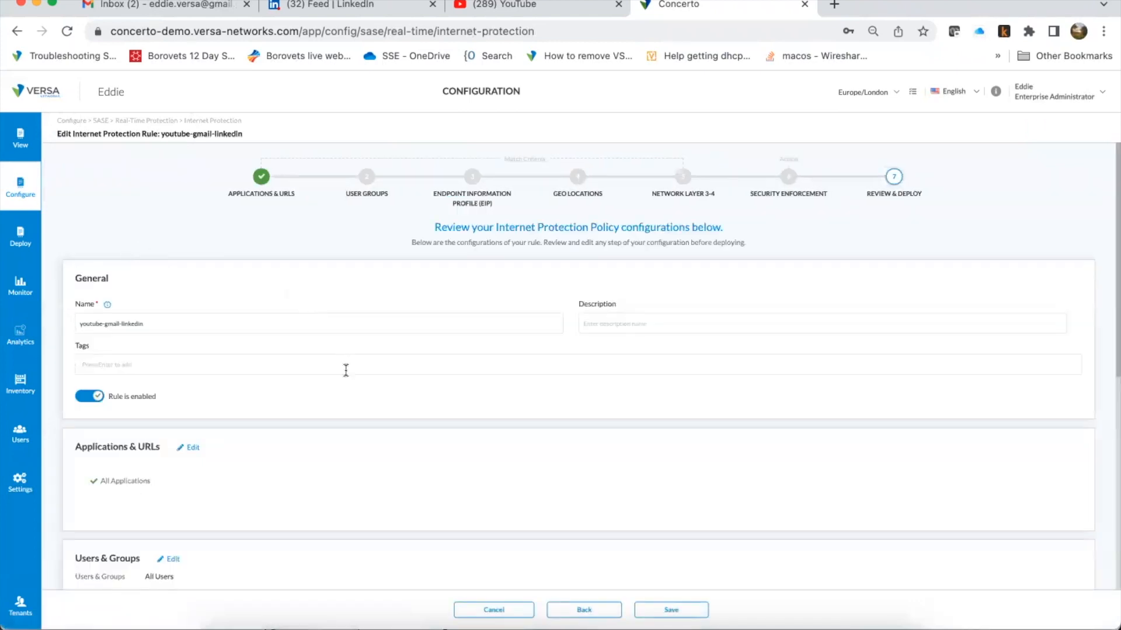
{"action": "scroll", "coordinate": [374, 406], "scroll_direction": "down", "scroll_amount": 5}
{"action": "scroll", "coordinate": [375, 407], "scroll_direction": "down", "scroll_amount": 7}
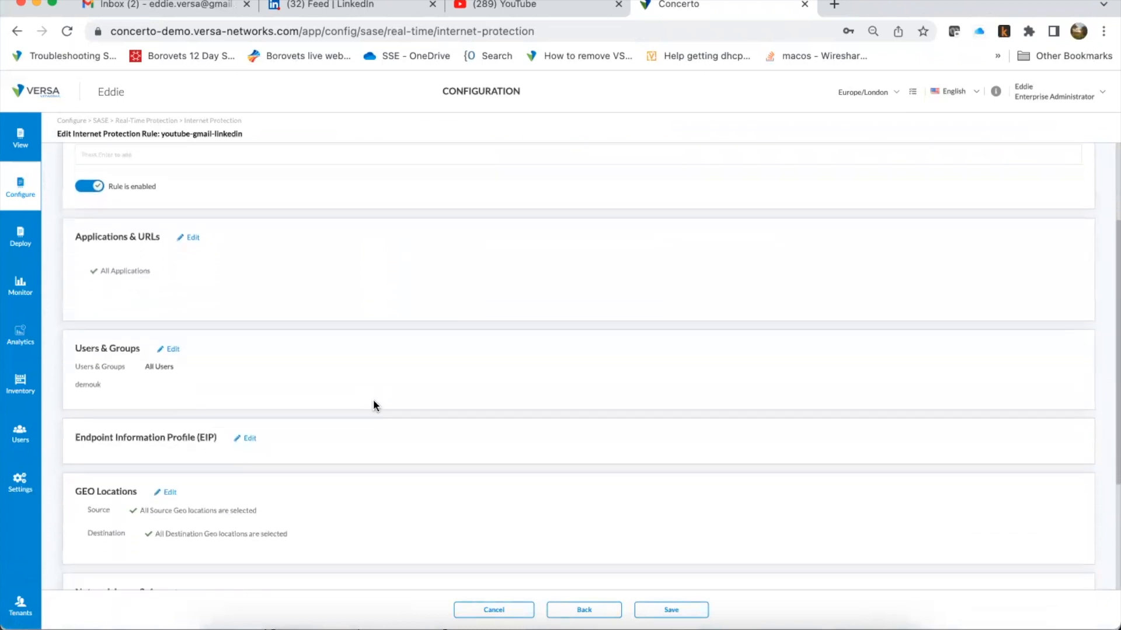
{"action": "scroll", "coordinate": [373, 400], "scroll_direction": "down", "scroll_amount": 4}
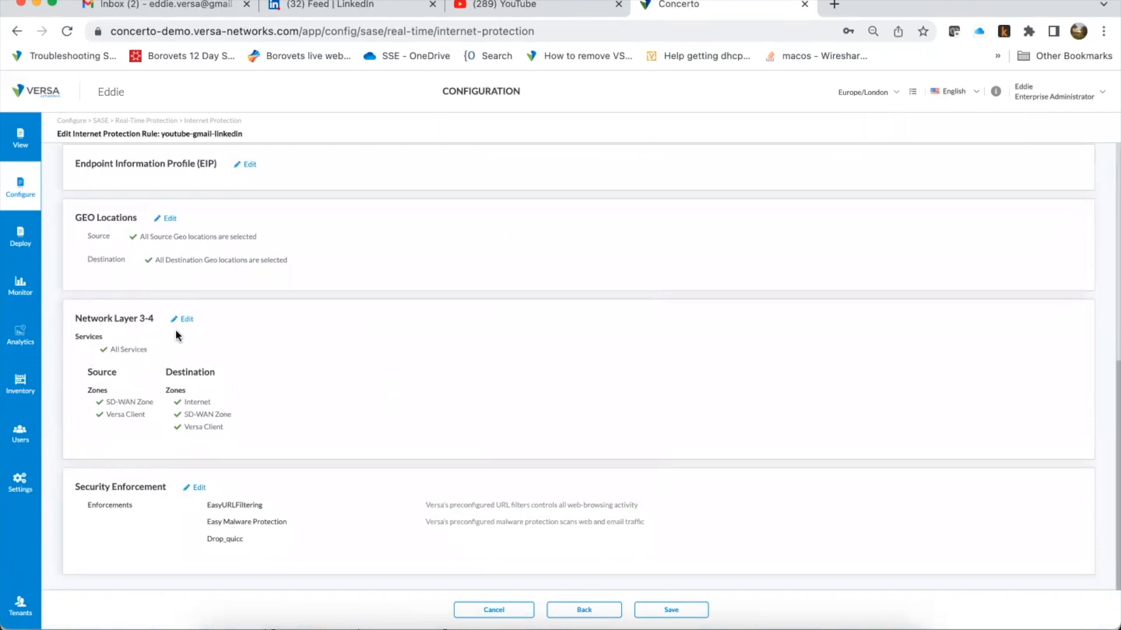
{"action": "scroll", "coordinate": [269, 363], "scroll_direction": "up", "scroll_amount": 15}
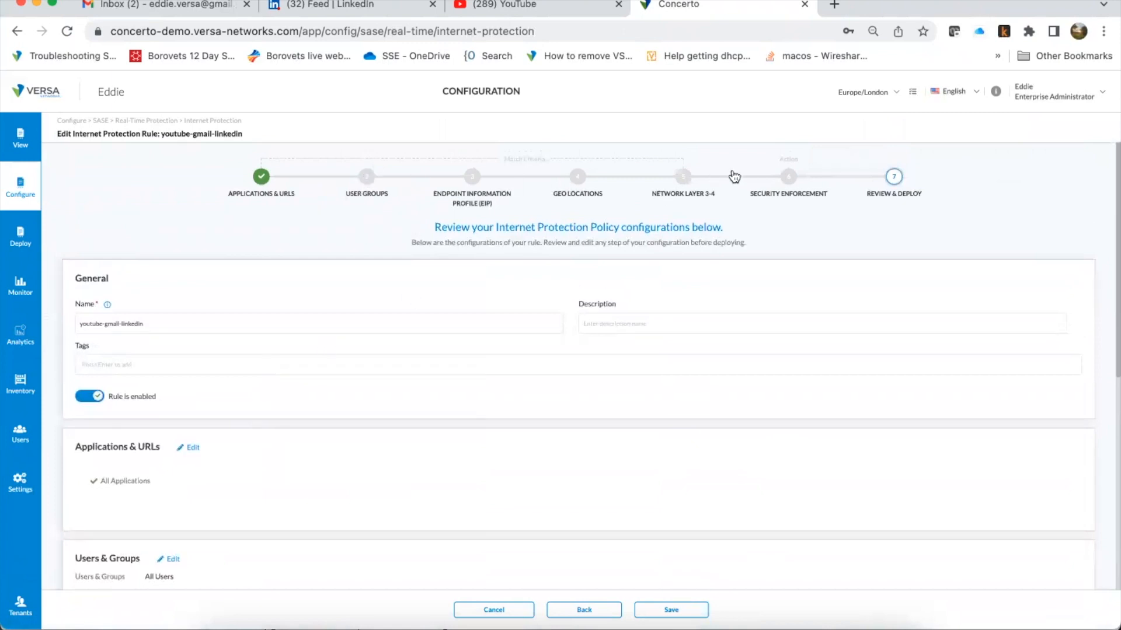
Inspect the rule's Network Layer 3-4 settings and the Secure Web Gateway profiles in its Security Enforcement.
{"action": "left_click", "coordinate": [694, 179]}
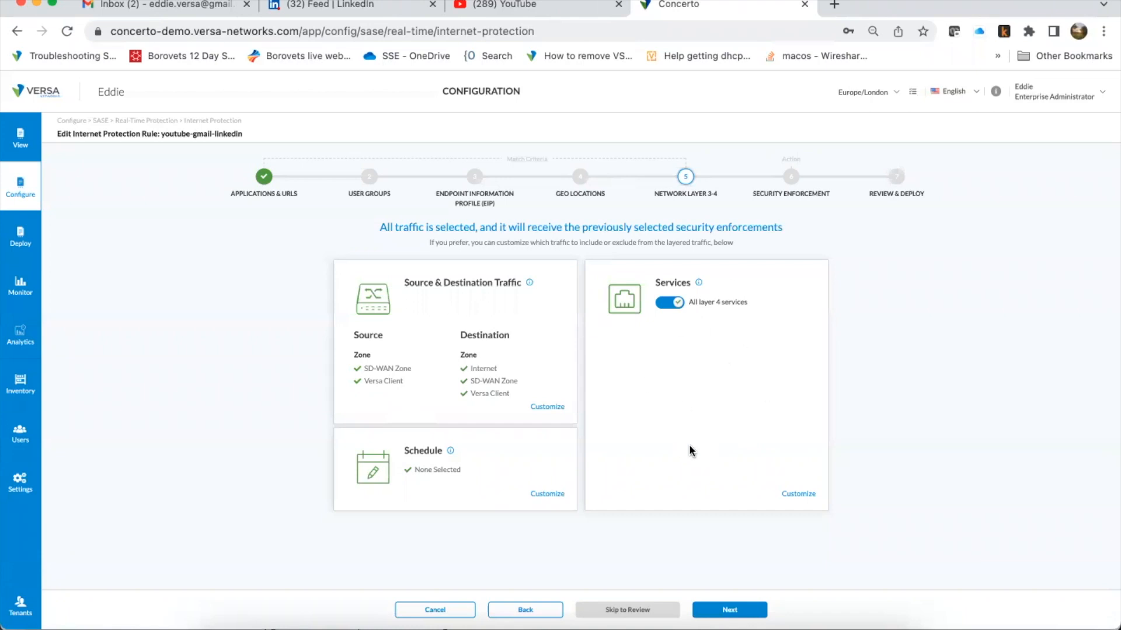
{"action": "left_click", "coordinate": [792, 178]}
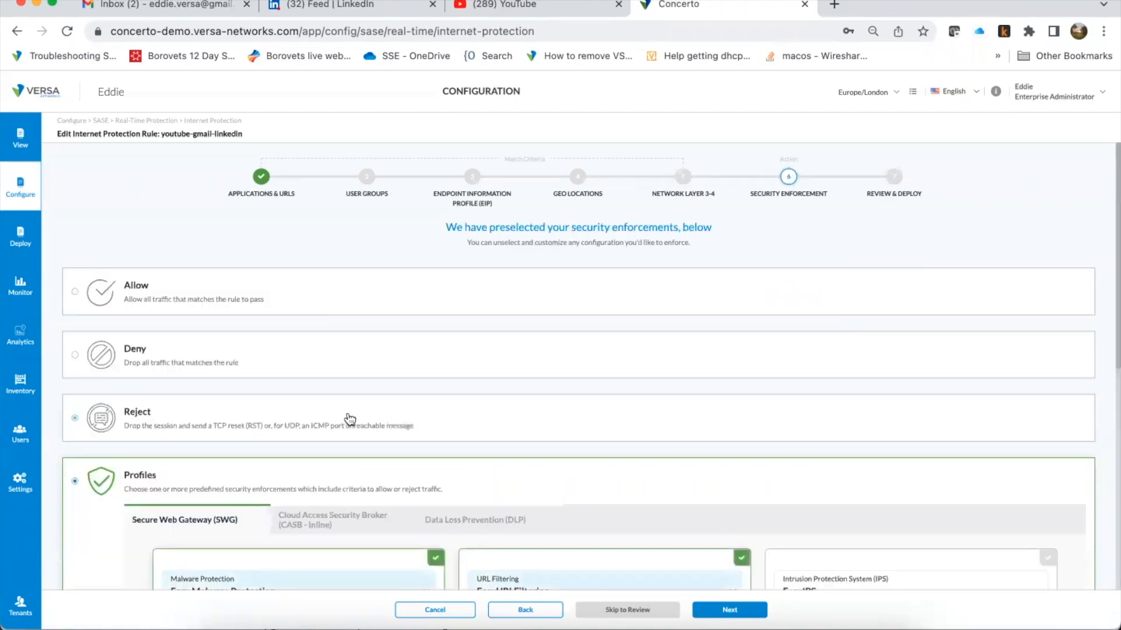
{"action": "scroll", "coordinate": [395, 403], "scroll_direction": "down", "scroll_amount": 5}
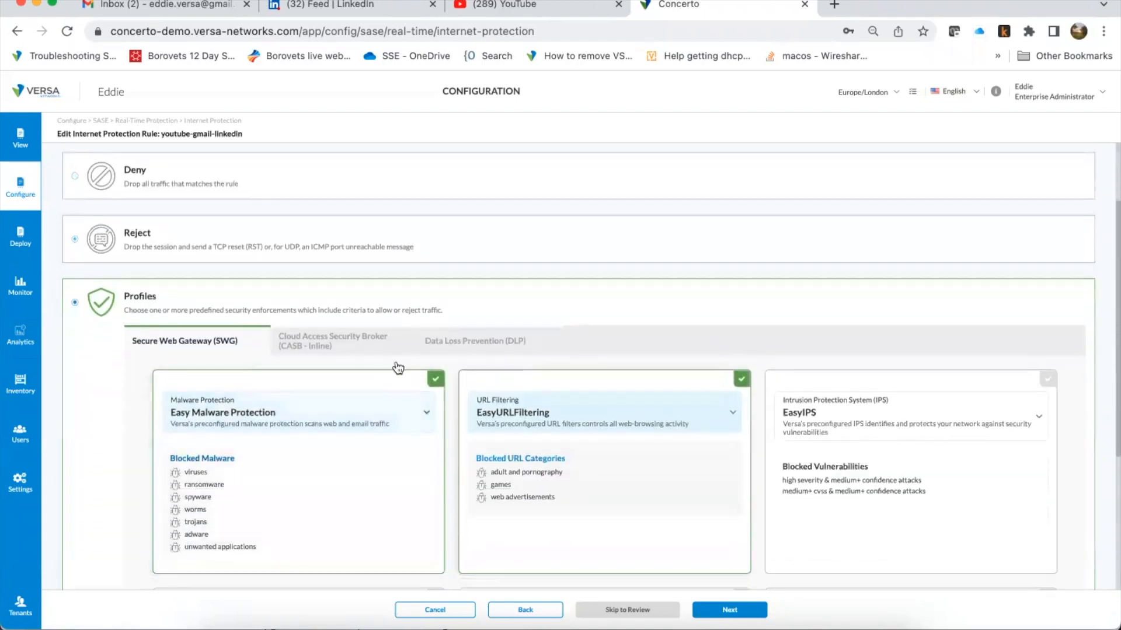
{"action": "scroll", "coordinate": [398, 363], "scroll_direction": "down", "scroll_amount": 1}
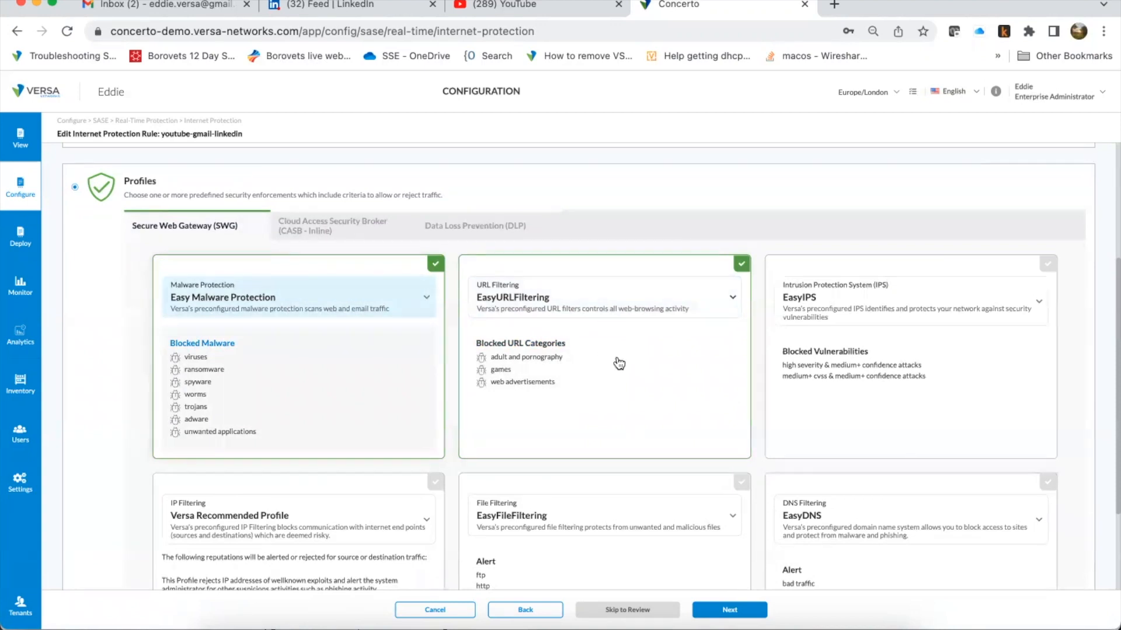
{"action": "scroll", "coordinate": [667, 368], "scroll_direction": "down", "scroll_amount": 4}
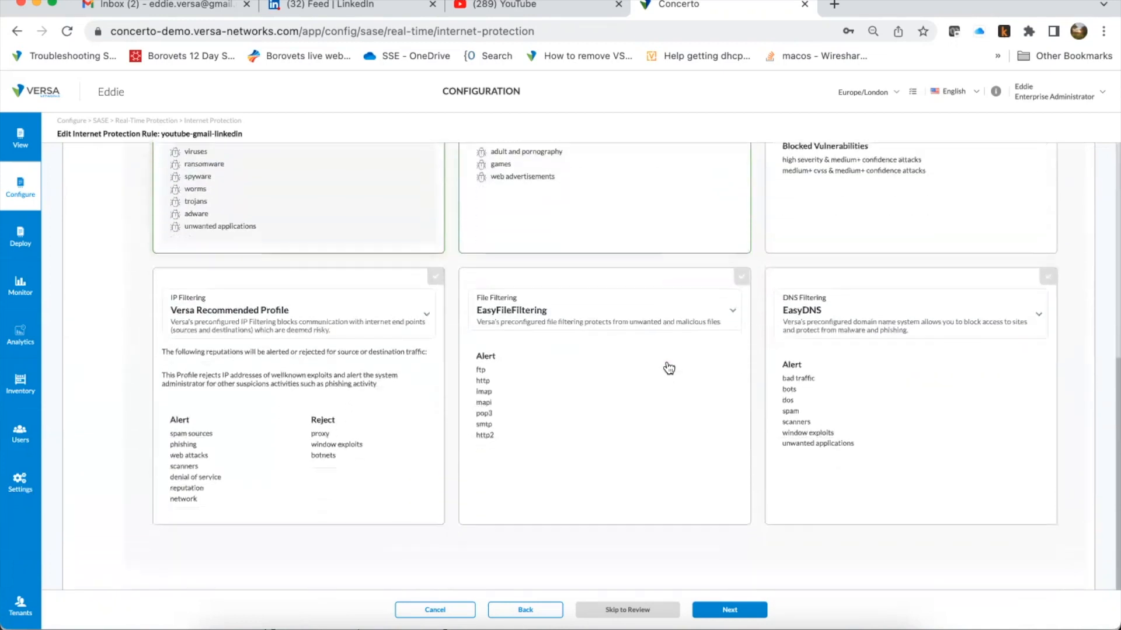
{"action": "scroll", "coordinate": [668, 368], "scroll_direction": "up", "scroll_amount": 10}
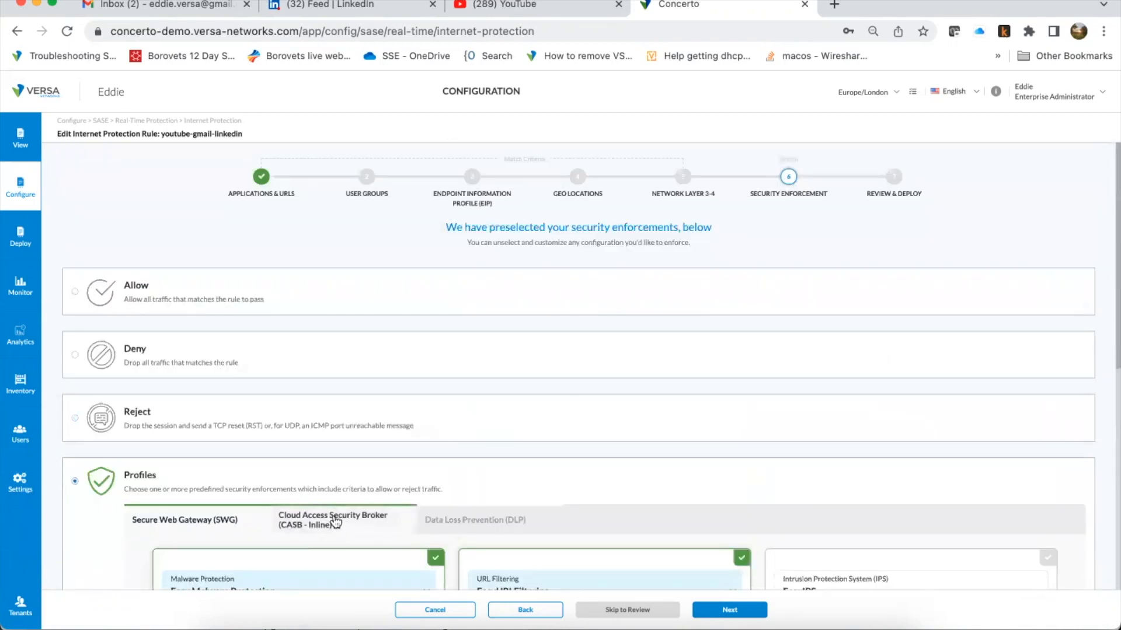
Examine the user-defined inline Cloud Access Security Broker profiles available in the rule's Security Enforcement.
{"action": "left_click", "coordinate": [335, 523]}
{"action": "scroll", "coordinate": [488, 500], "scroll_direction": "down", "scroll_amount": 5}
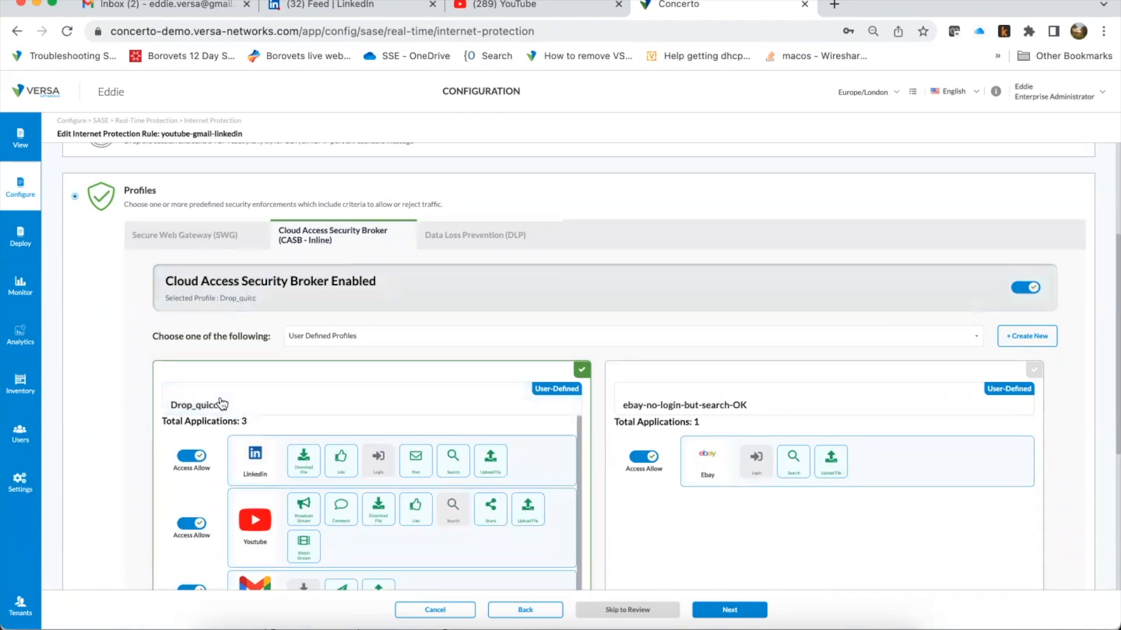
{"action": "scroll", "coordinate": [222, 403], "scroll_direction": "down", "scroll_amount": 3}
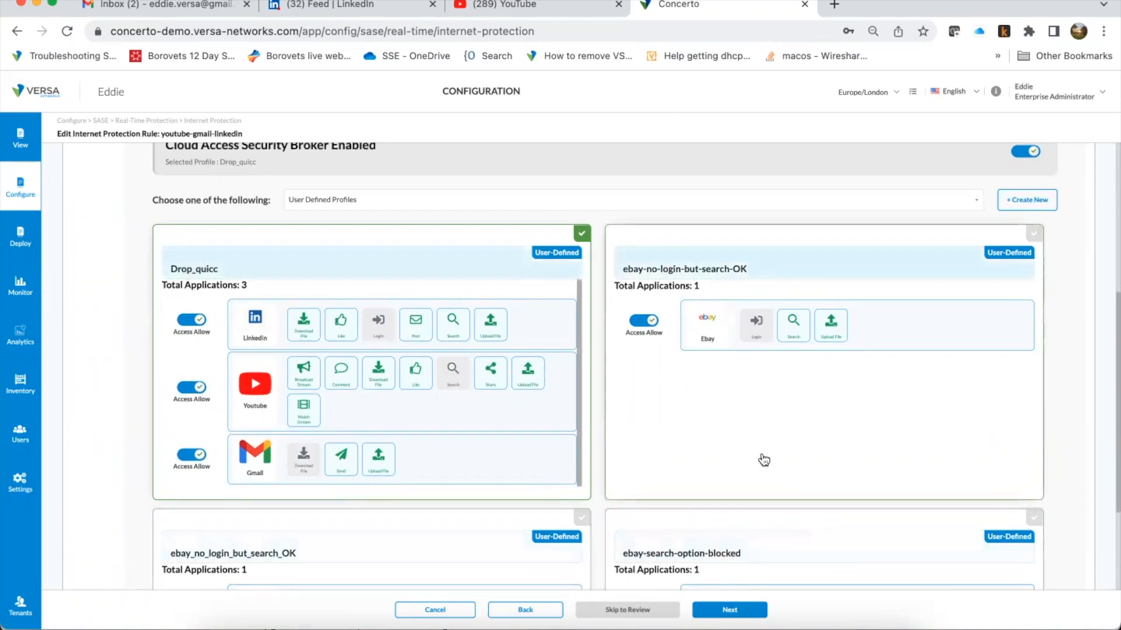
{"action": "scroll", "coordinate": [764, 461], "scroll_direction": "up", "scroll_amount": 1}
{"action": "scroll", "coordinate": [764, 460], "scroll_direction": "up", "scroll_amount": 2}
{"action": "scroll", "coordinate": [762, 457], "scroll_direction": "up", "scroll_amount": 1}
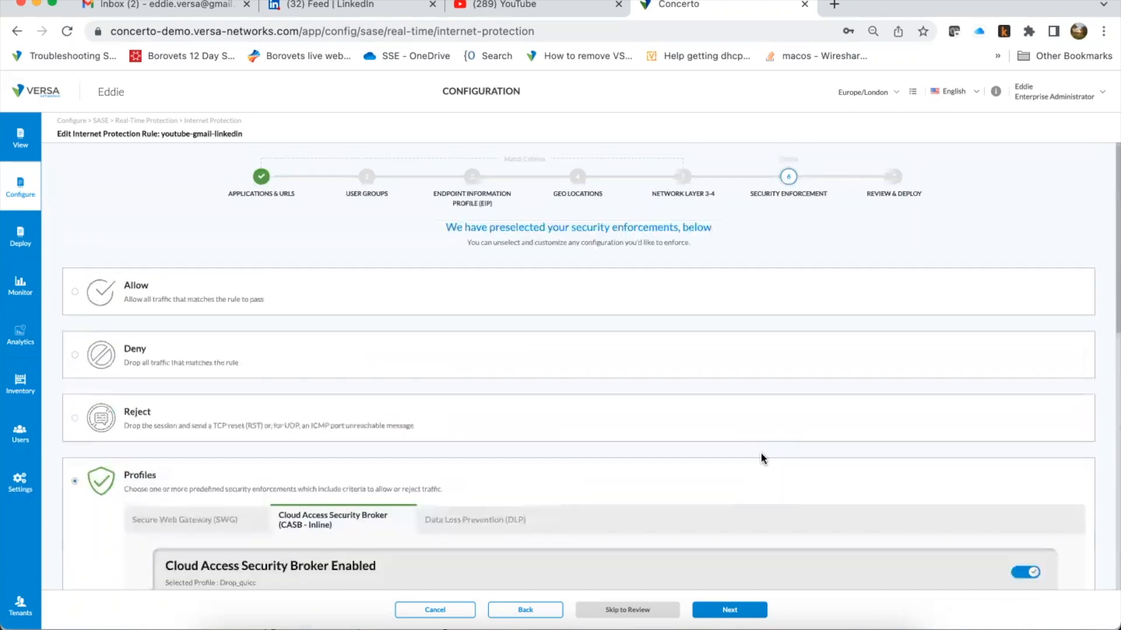
Review the youtube-gmail-linkedin rule's final summary and exit the rule without saving.
{"action": "left_click", "coordinate": [718, 609]}
{"action": "scroll", "coordinate": [355, 406], "scroll_direction": "down", "scroll_amount": 7}
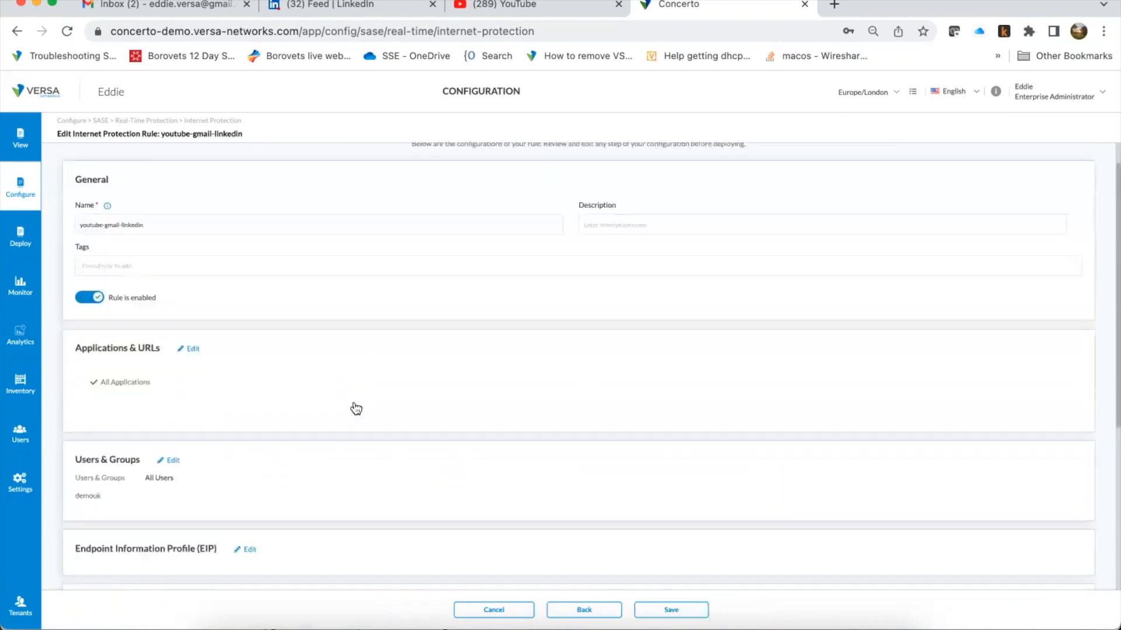
{"action": "scroll", "coordinate": [355, 406], "scroll_direction": "up", "scroll_amount": 7}
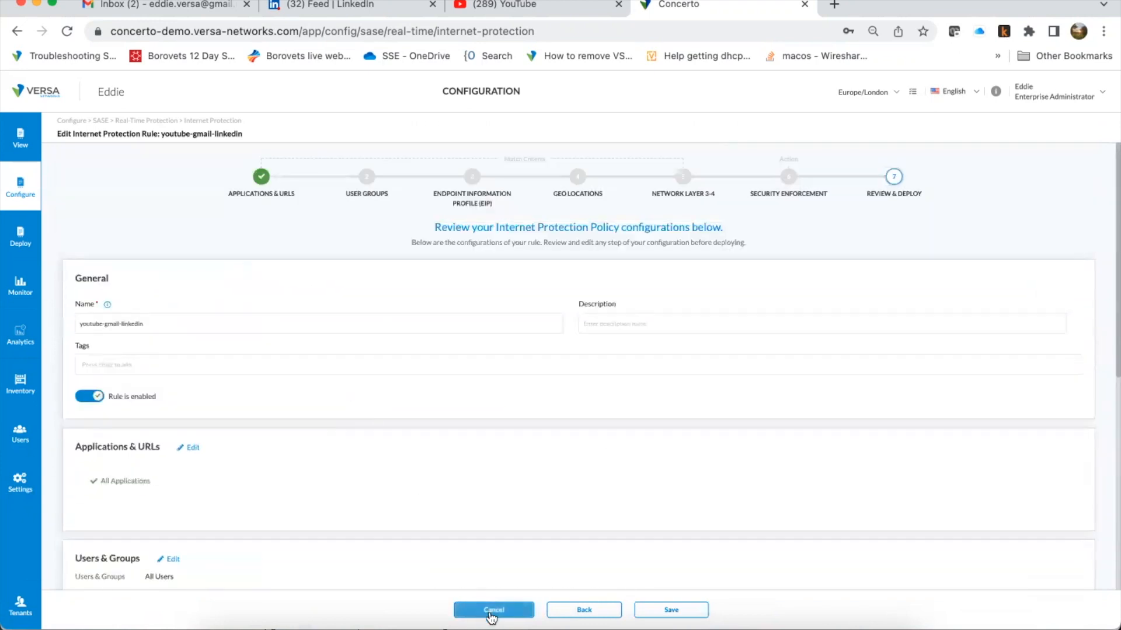
{"action": "left_click", "coordinate": [492, 612]}
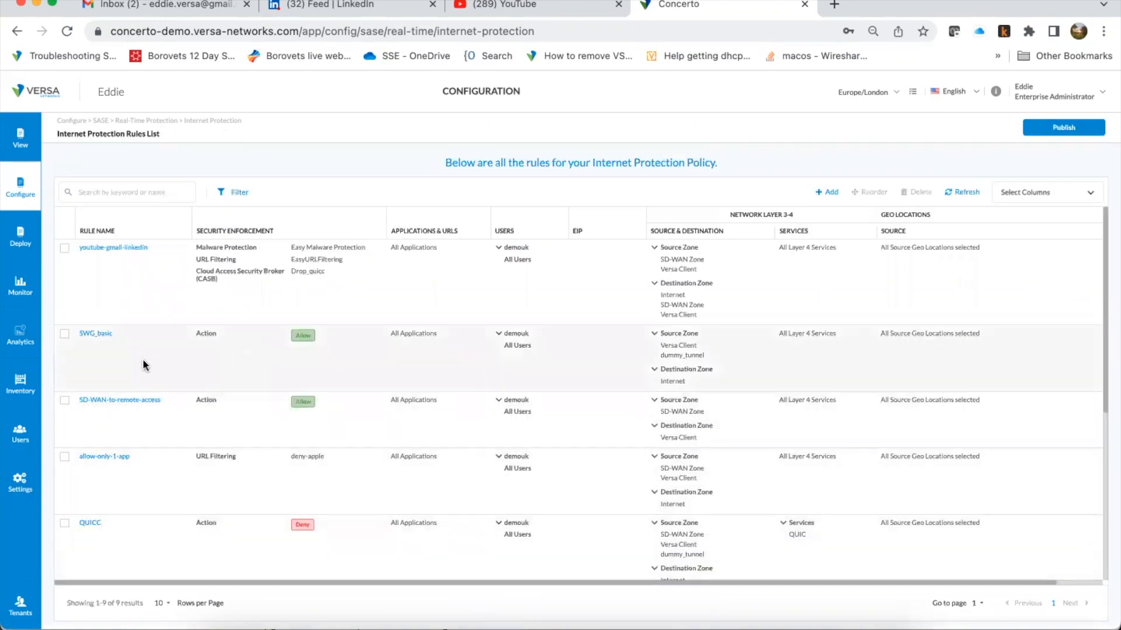
Load Concerto's Analytics page and switch to the Gmail inbox.
{"action": "left_click", "coordinate": [21, 345]}
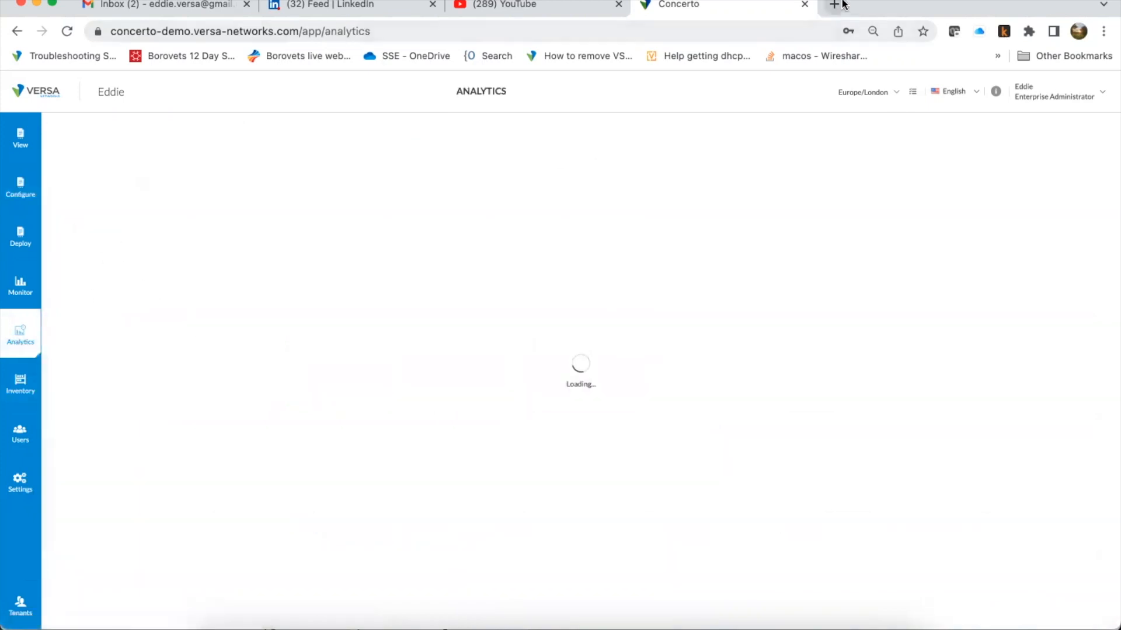
{"action": "left_click", "coordinate": [161, 7]}
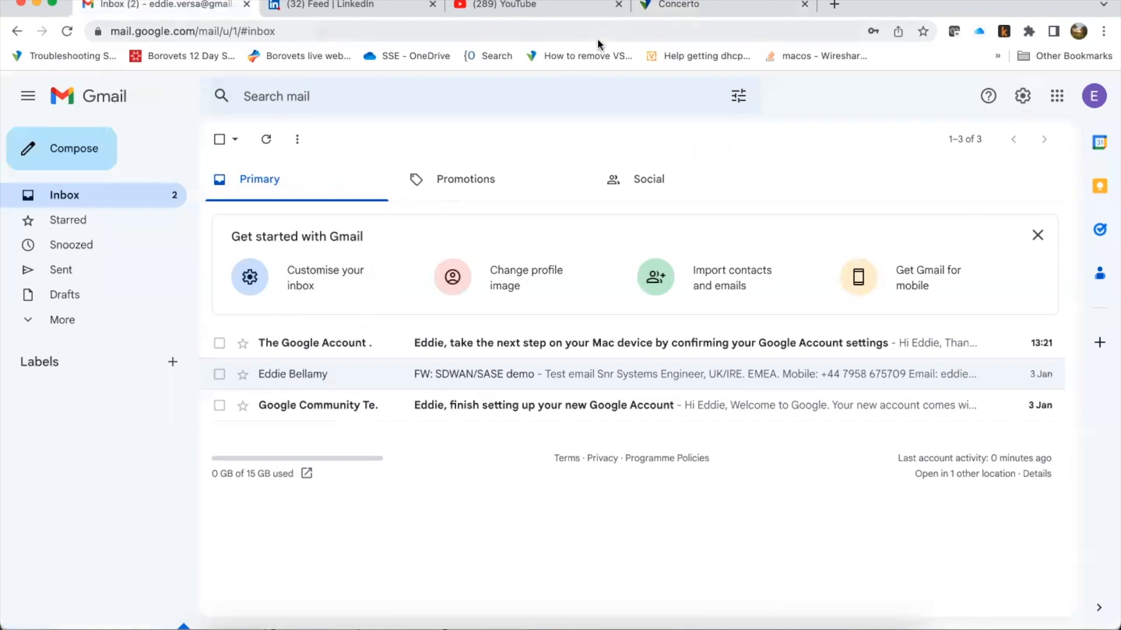
Check the VPN connection in the Versa SASE Client and close its window.
{"action": "left_click", "coordinate": [759, 2]}
{"action": "left_click", "coordinate": [759, 2]}
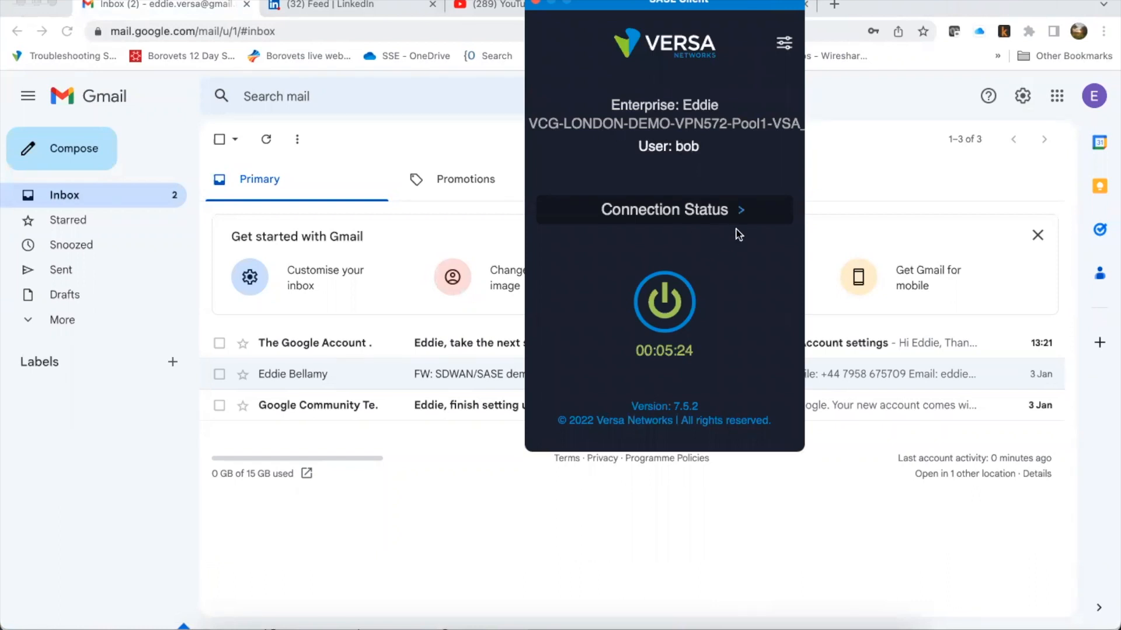
{"action": "left_click", "coordinate": [536, 3]}
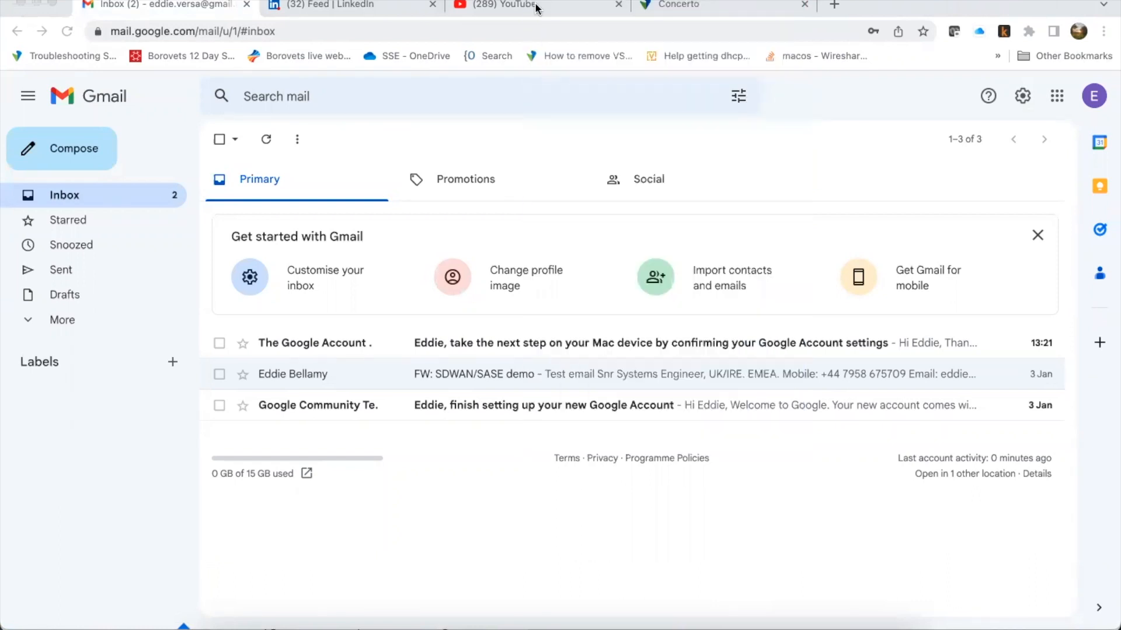
Open the "FW: SDWAN/SASE demo" email in Gmail and look through its message body.
{"action": "left_click", "coordinate": [301, 375]}
{"action": "scroll", "coordinate": [445, 413], "scroll_direction": "down", "scroll_amount": 7}
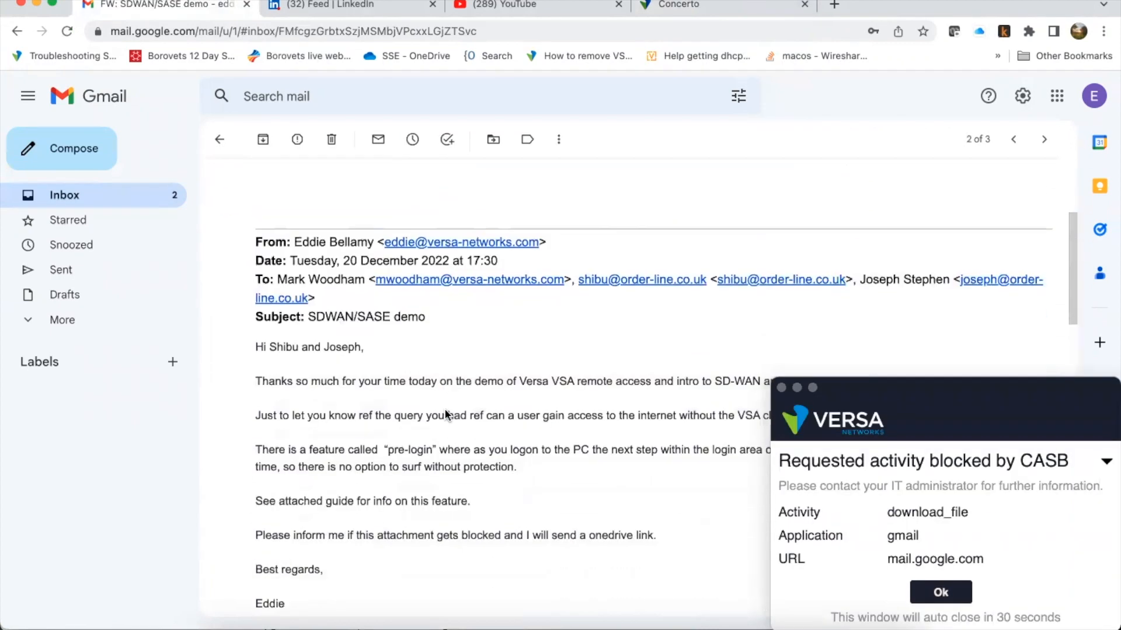
Dismiss the CASB notice about the Gmail download and inspect the PDF attachment at the end of the email.
{"action": "scroll", "coordinate": [446, 411], "scroll_direction": "up", "scroll_amount": 3}
{"action": "scroll", "coordinate": [445, 411], "scroll_direction": "down", "scroll_amount": 10}
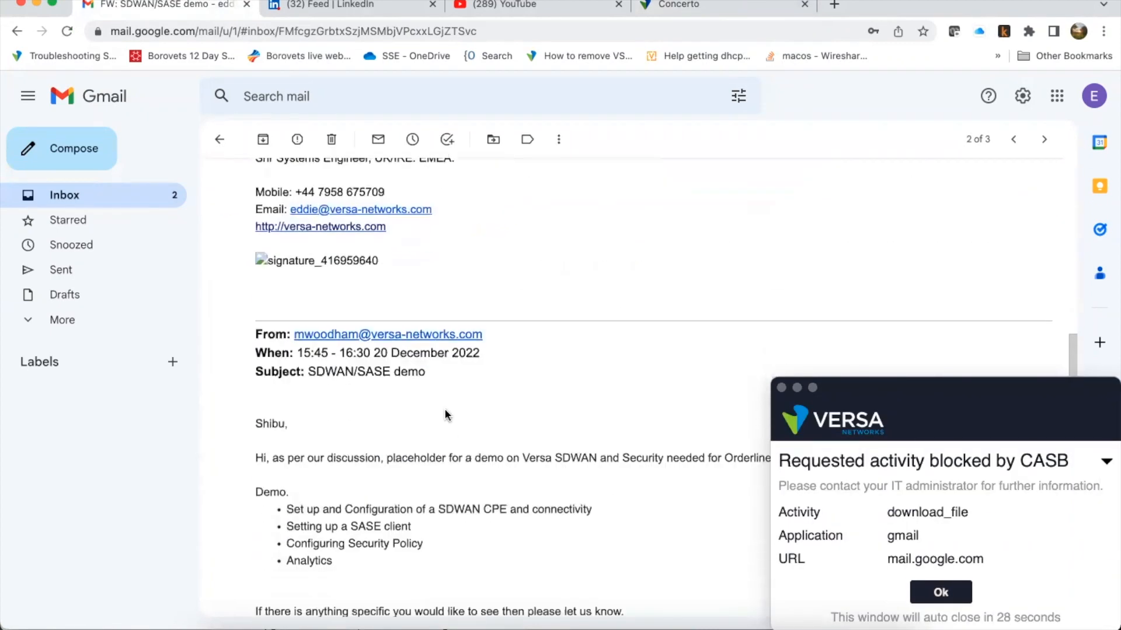
{"action": "scroll", "coordinate": [446, 414], "scroll_direction": "down", "scroll_amount": 3}
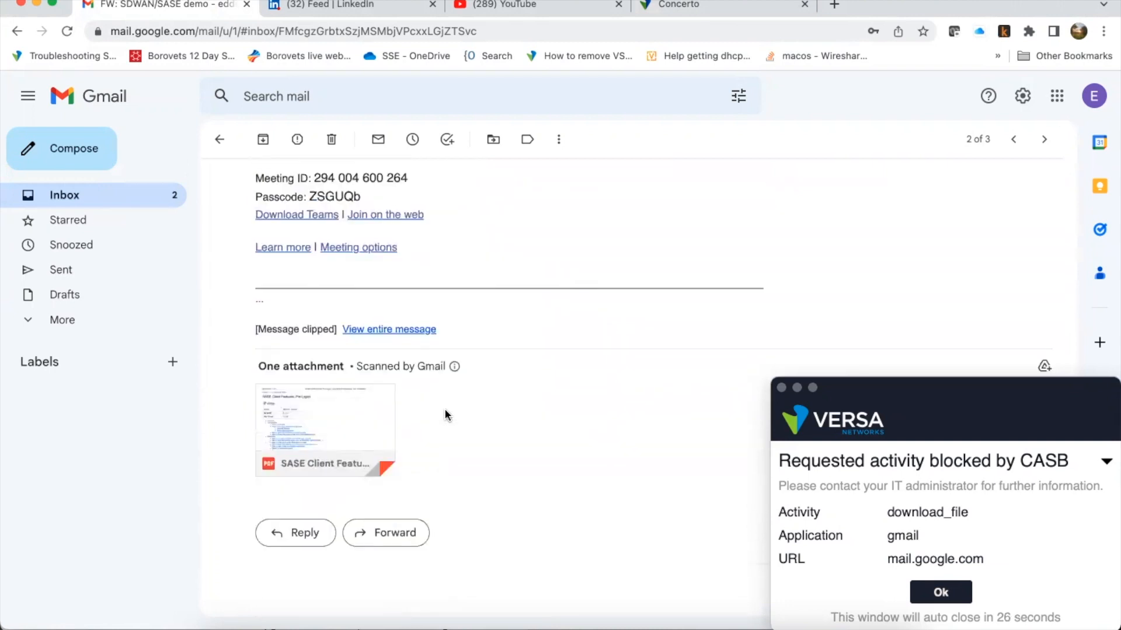
{"action": "left_click", "coordinate": [952, 591]}
{"action": "mouse_move", "coordinate": [342, 436]}
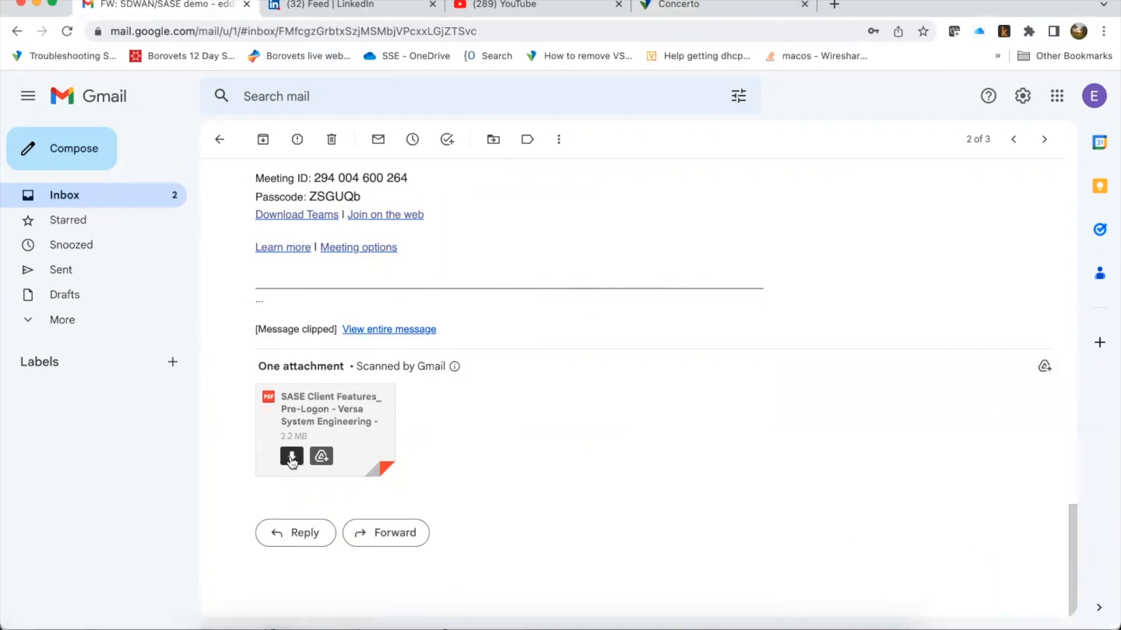
{"action": "scroll", "coordinate": [590, 302], "scroll_direction": "up", "scroll_amount": 10}
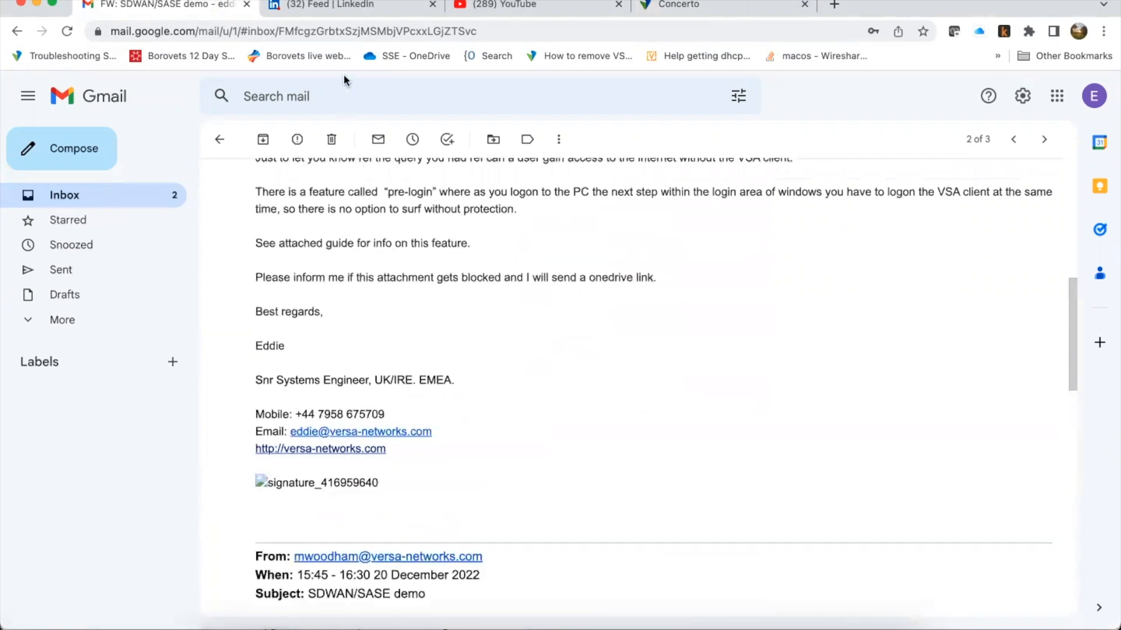
Sign out of LinkedIn without being remembered, then try to sign in with the prefilled credentials and dismiss the CASB notice.
{"action": "left_click", "coordinate": [368, 8]}
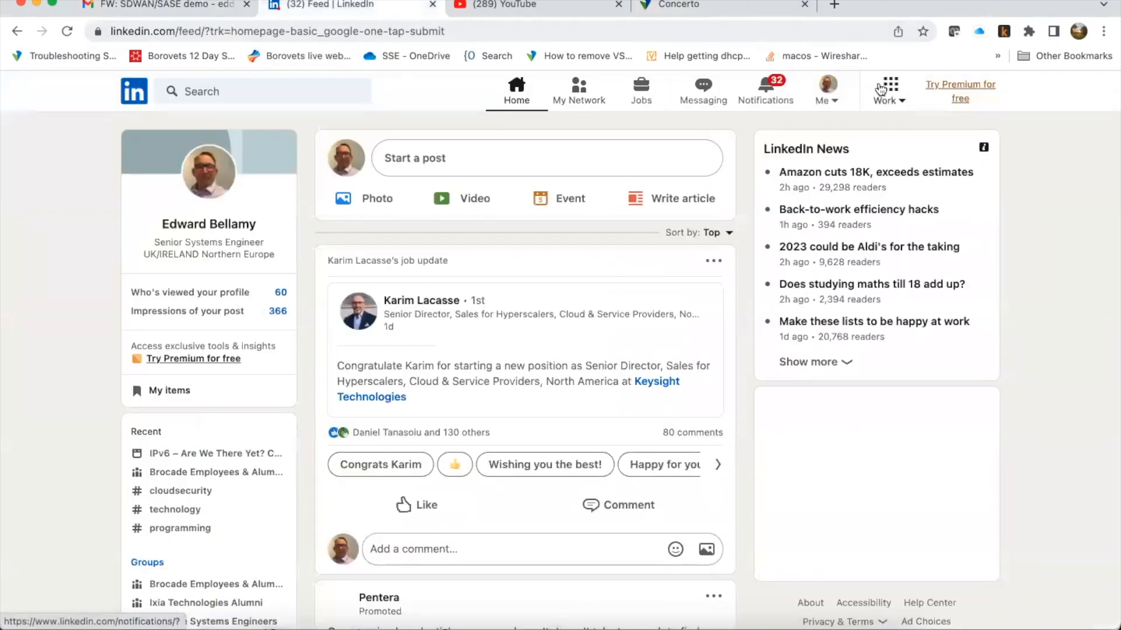
{"action": "left_click", "coordinate": [827, 97]}
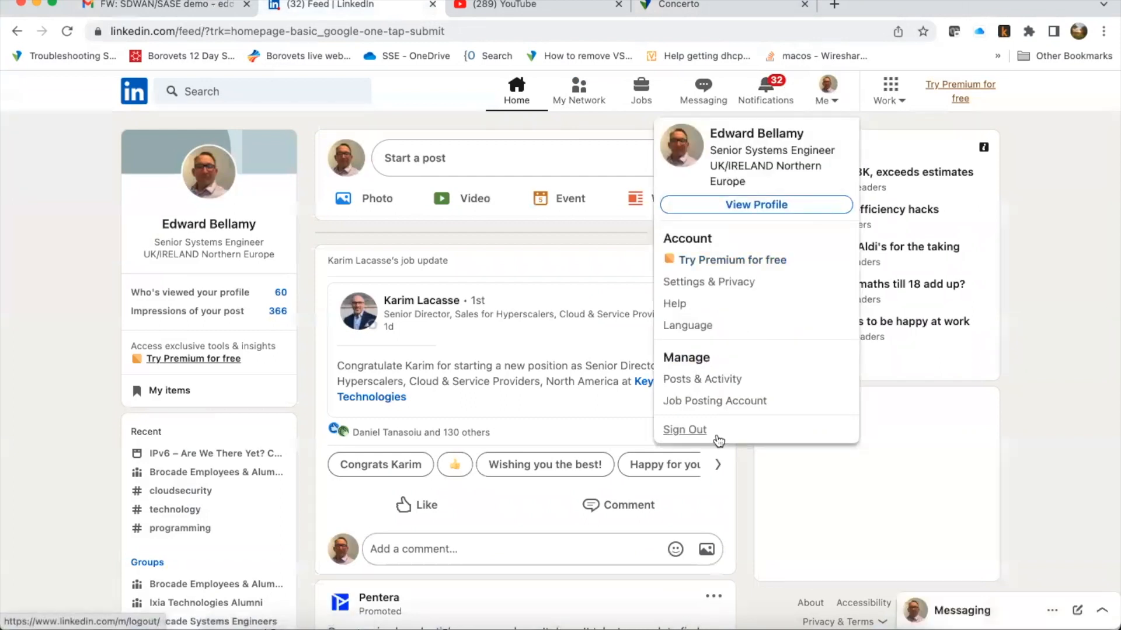
{"action": "left_click", "coordinate": [717, 437]}
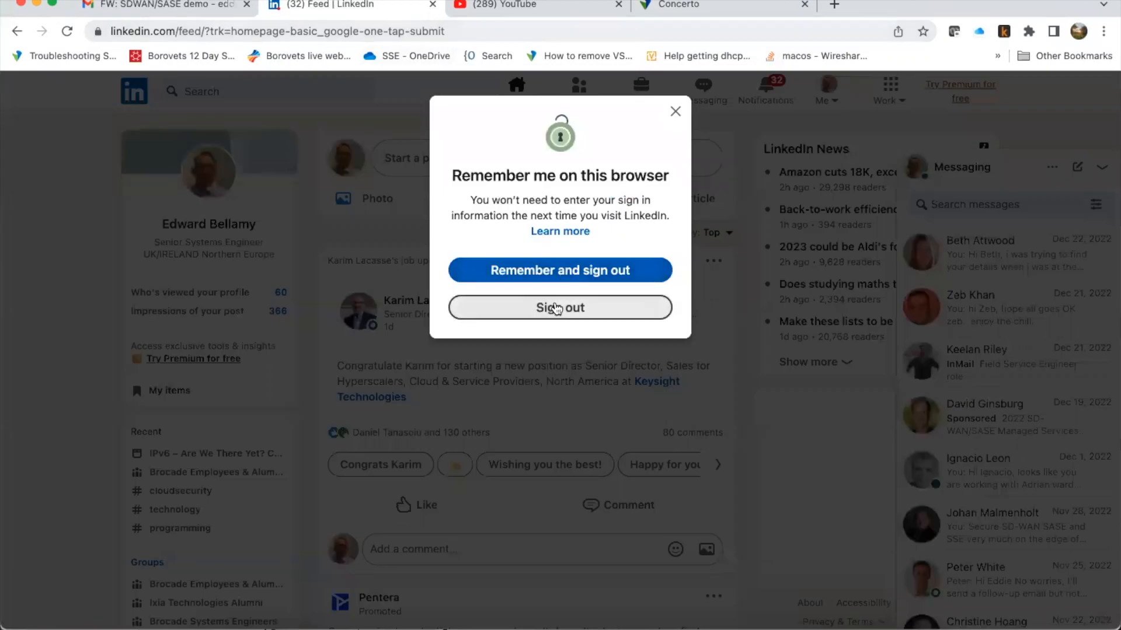
{"action": "left_click", "coordinate": [553, 307]}
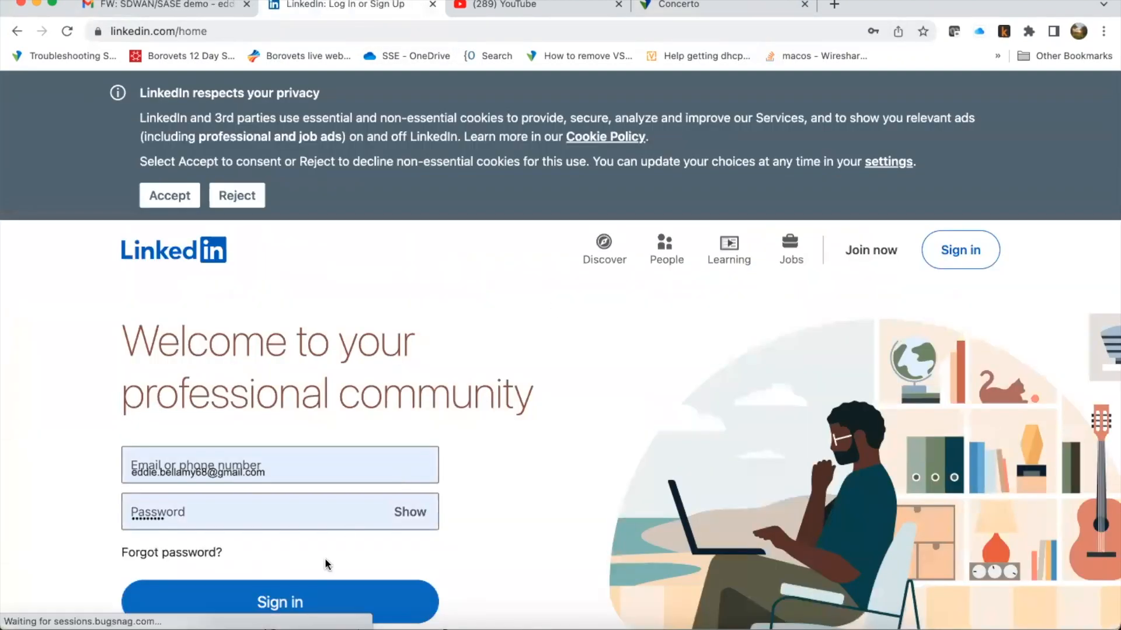
{"action": "left_click", "coordinate": [285, 605]}
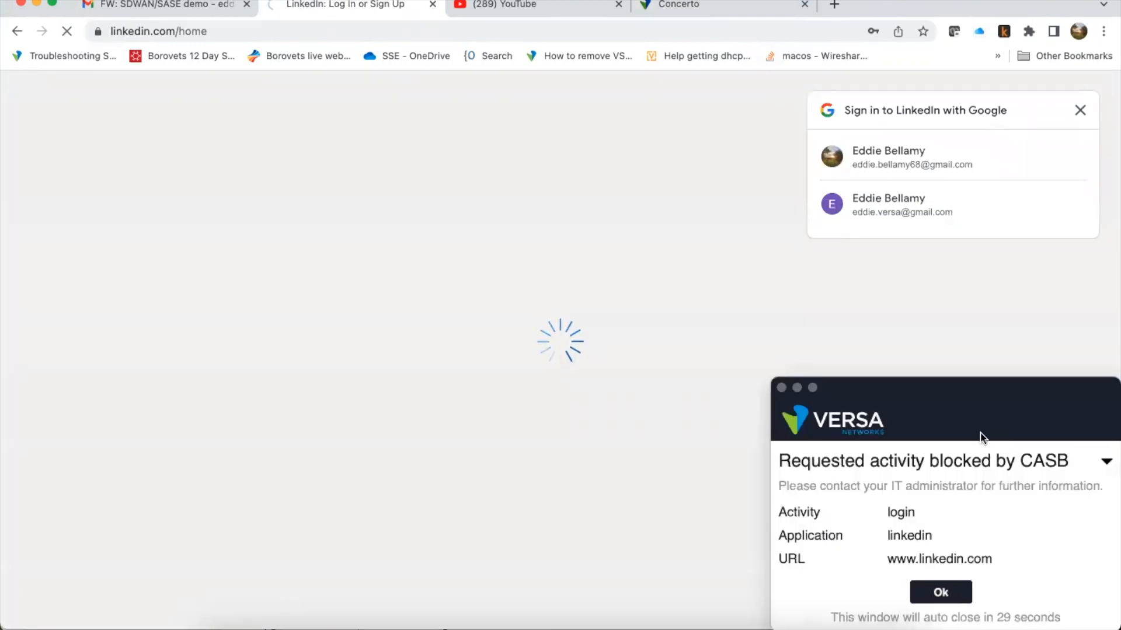
{"action": "left_click", "coordinate": [939, 595]}
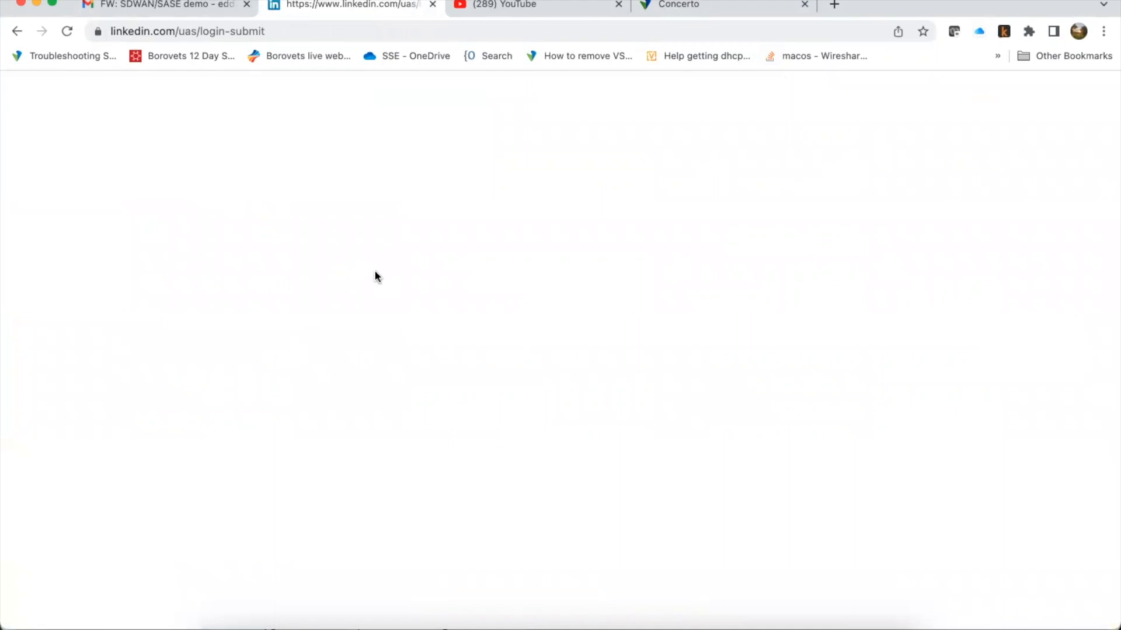
Try to search YouTube for "id-4", dismissing the CASB notice and clearing the search text.
{"action": "left_click", "coordinate": [530, 7]}
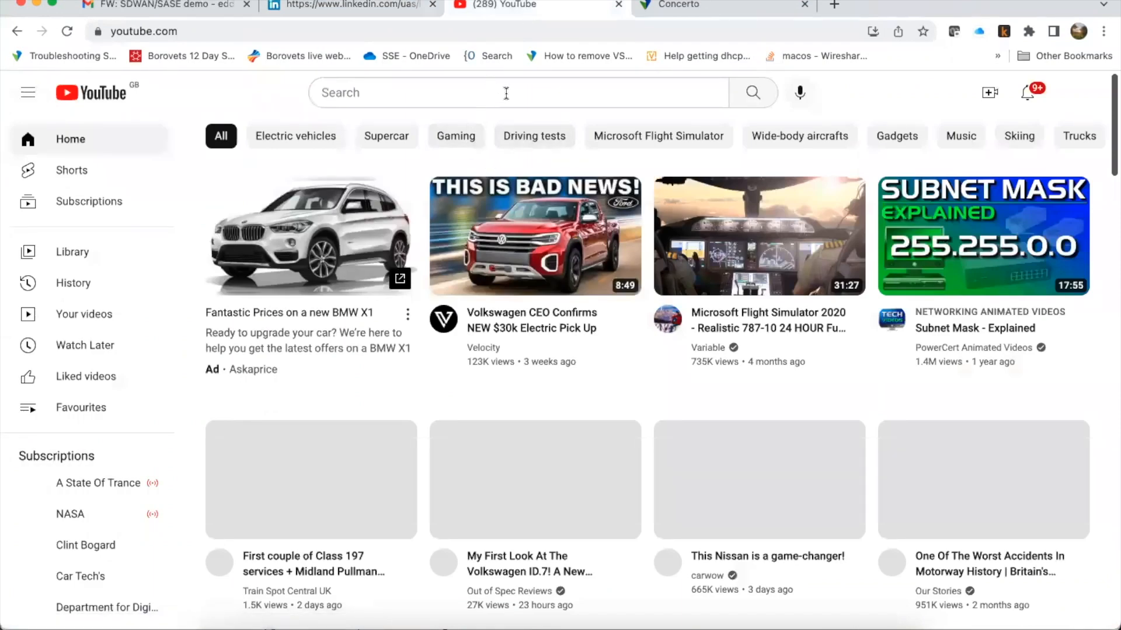
{"action": "left_click", "coordinate": [507, 92]}
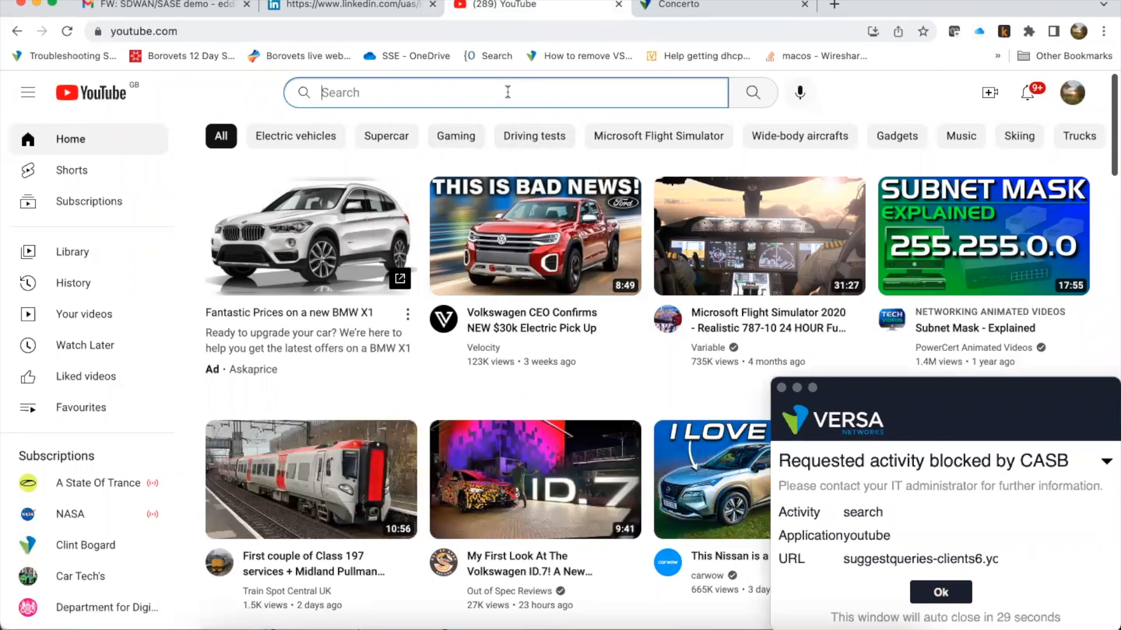
{"action": "type", "text": "id-4"}
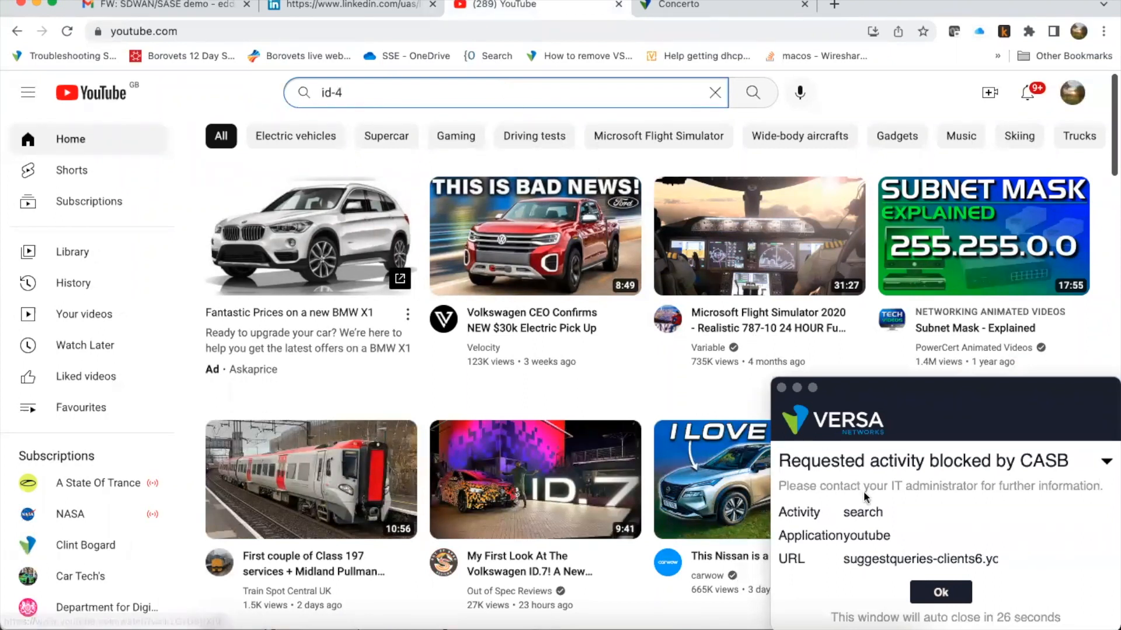
{"action": "left_click", "coordinate": [925, 587]}
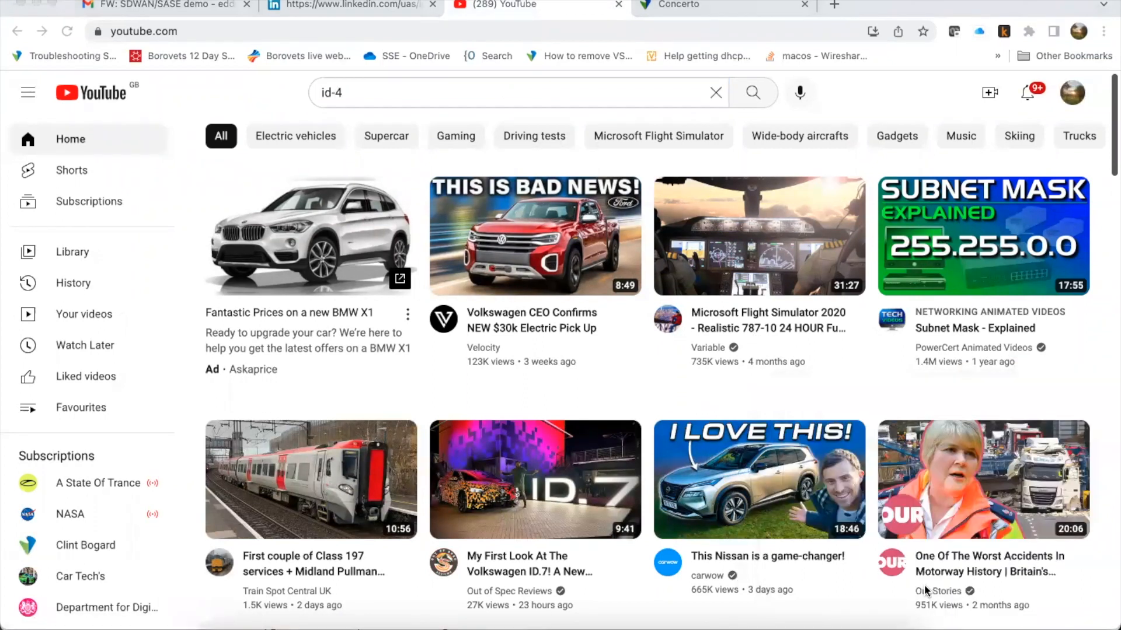
{"action": "left_click", "coordinate": [753, 93]}
{"action": "left_click", "coordinate": [754, 95]}
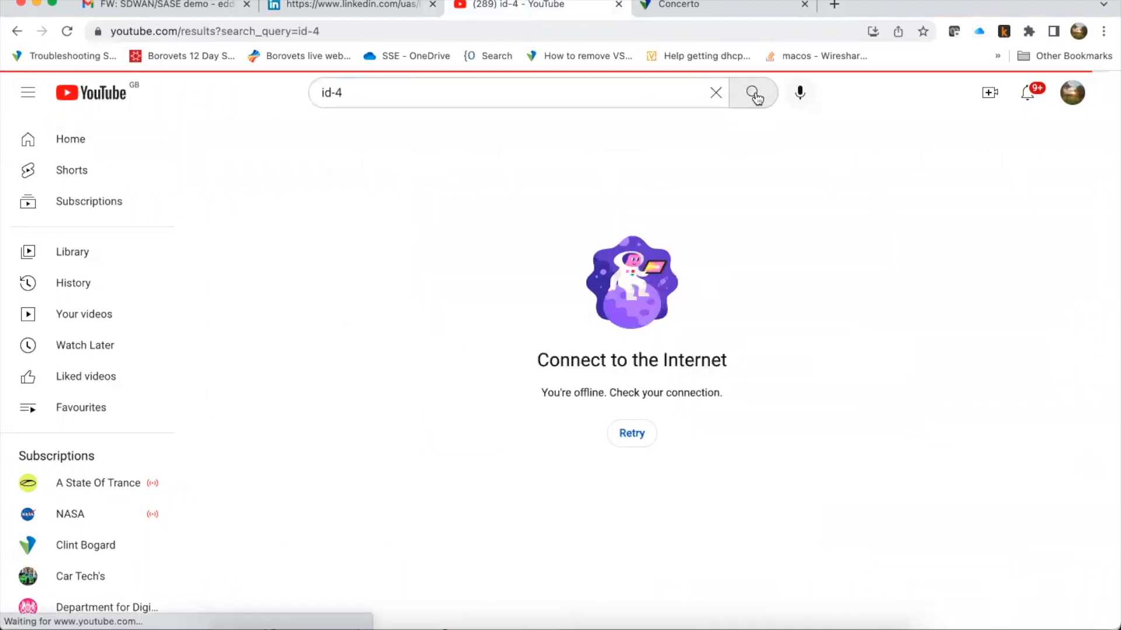
{"action": "left_click", "coordinate": [495, 89]}
{"action": "key", "text": "BackSpace"}
{"action": "key", "text": "BackSpace"}
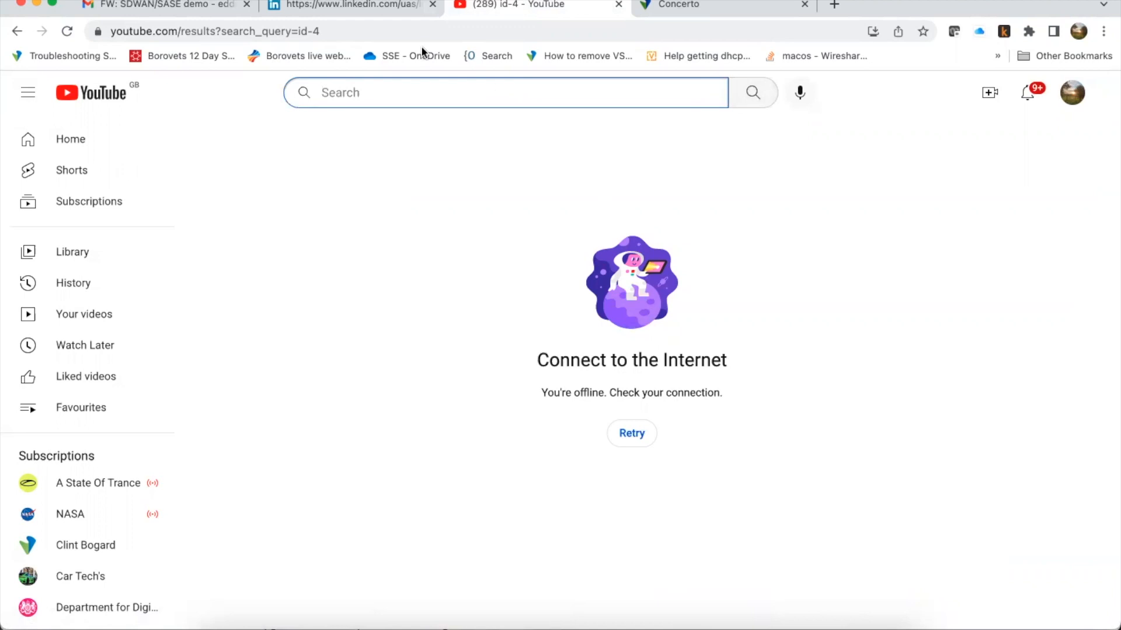
Inspect the YouTube page's security certificate and close the certificate viewer.
{"action": "left_click", "coordinate": [99, 32]}
{"action": "left_click", "coordinate": [158, 93]}
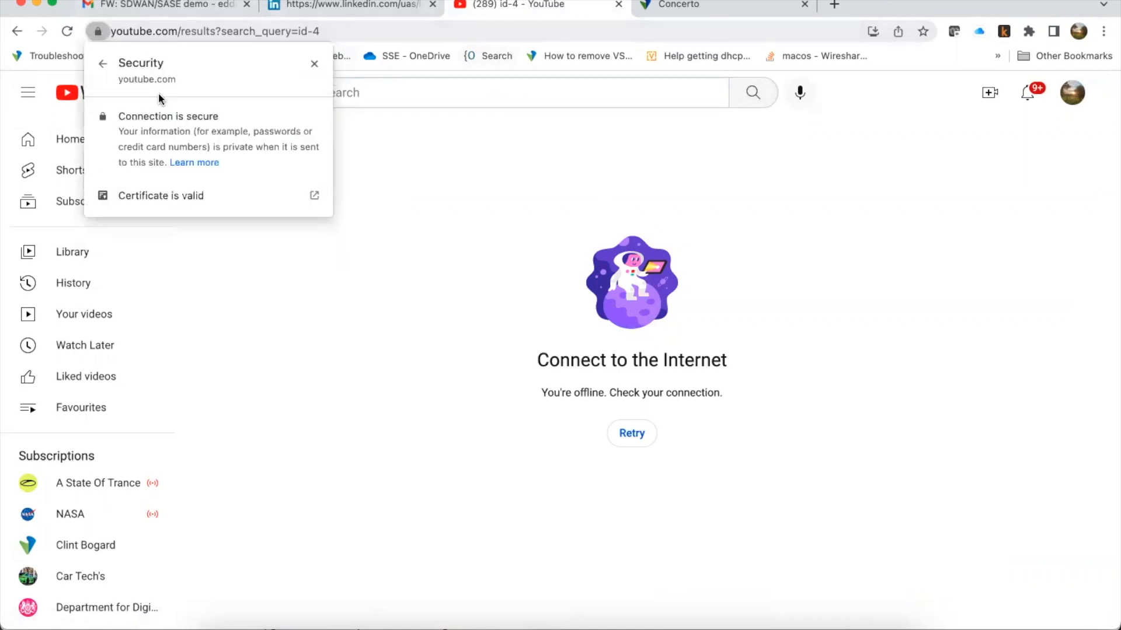
{"action": "left_click", "coordinate": [152, 194]}
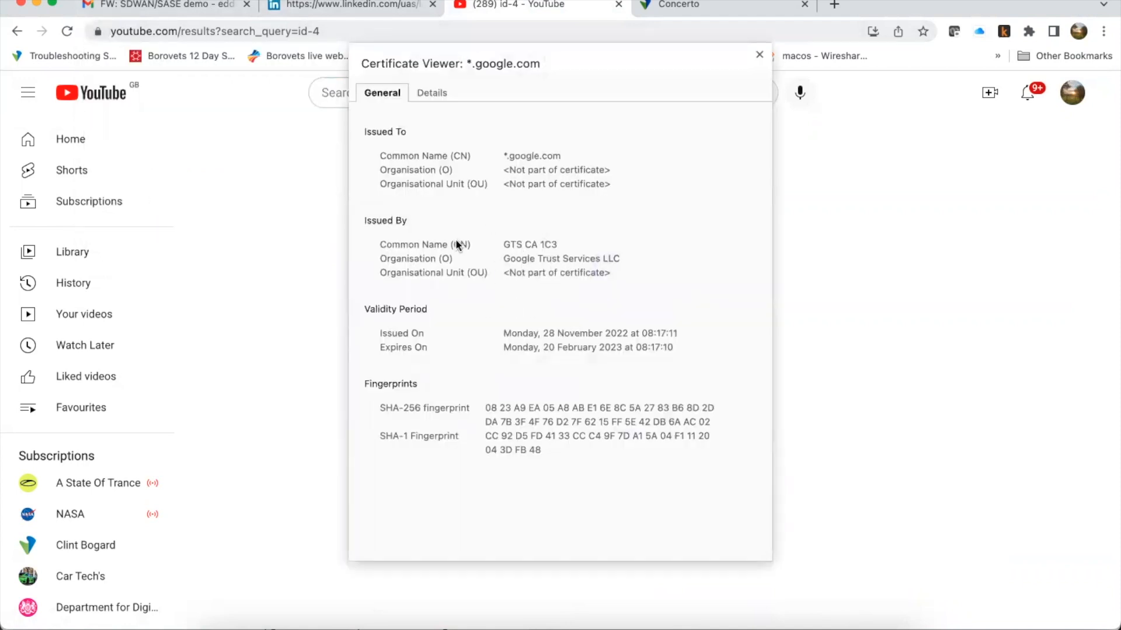
{"action": "left_click", "coordinate": [758, 55]}
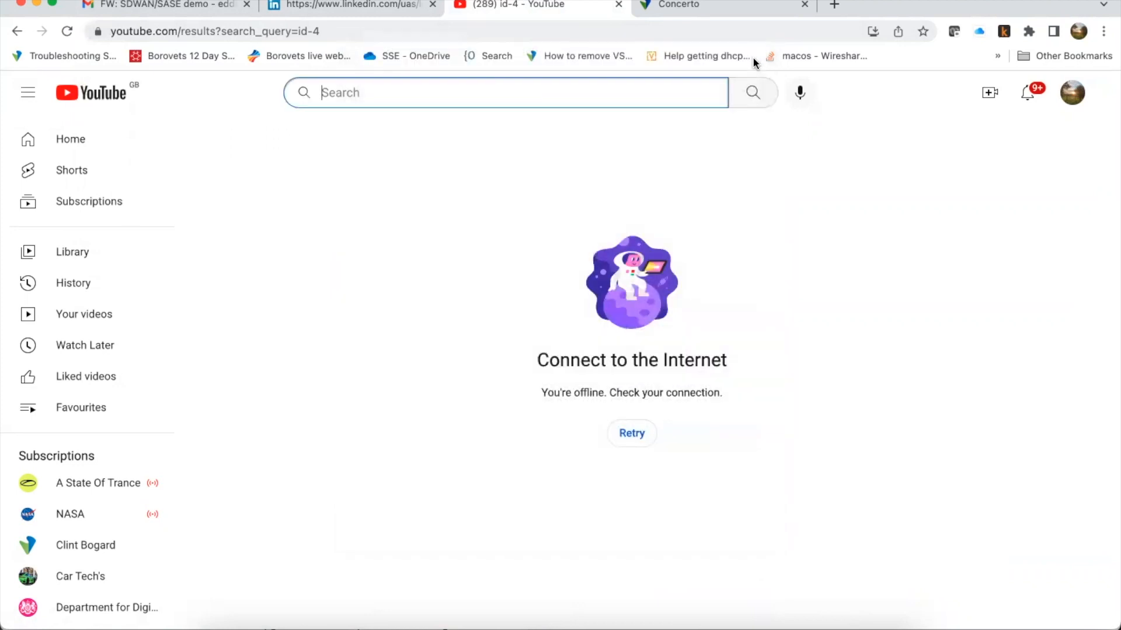
Inspect the certificate issuer details for the LinkedIn page and close the certificate viewer.
{"action": "left_click", "coordinate": [315, 5]}
{"action": "left_click", "coordinate": [97, 31]}
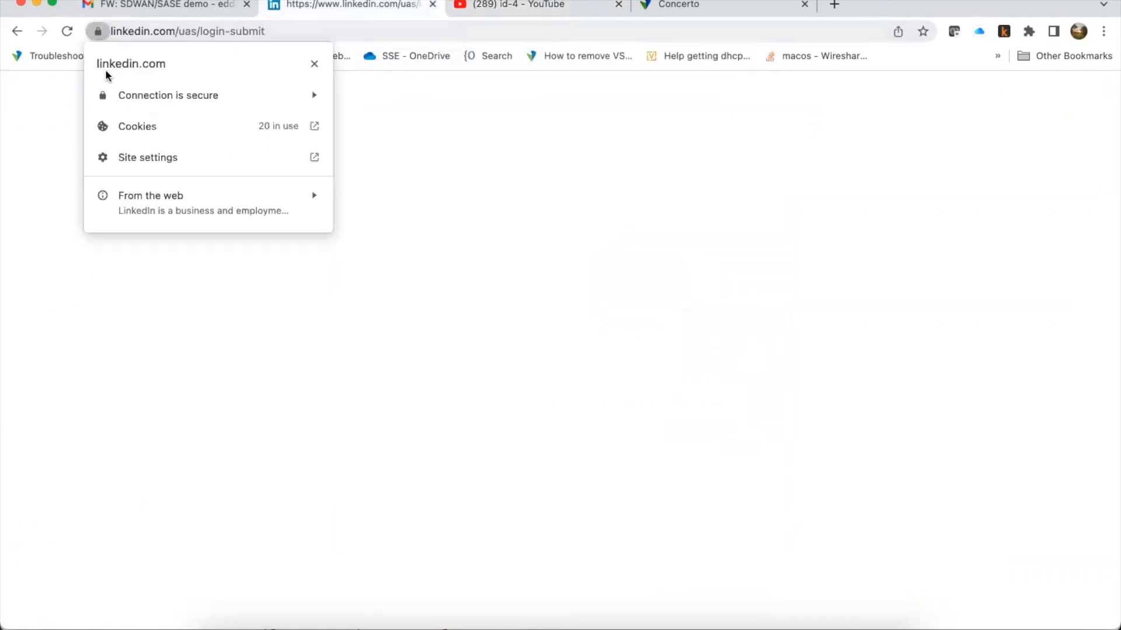
{"action": "left_click", "coordinate": [125, 94]}
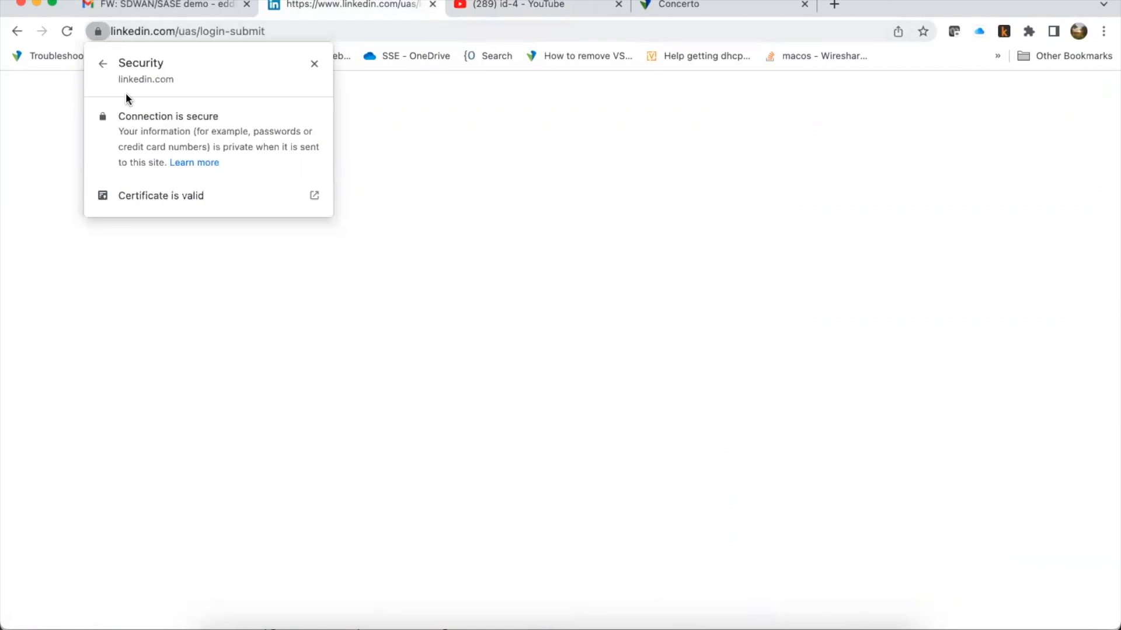
{"action": "left_click", "coordinate": [160, 199]}
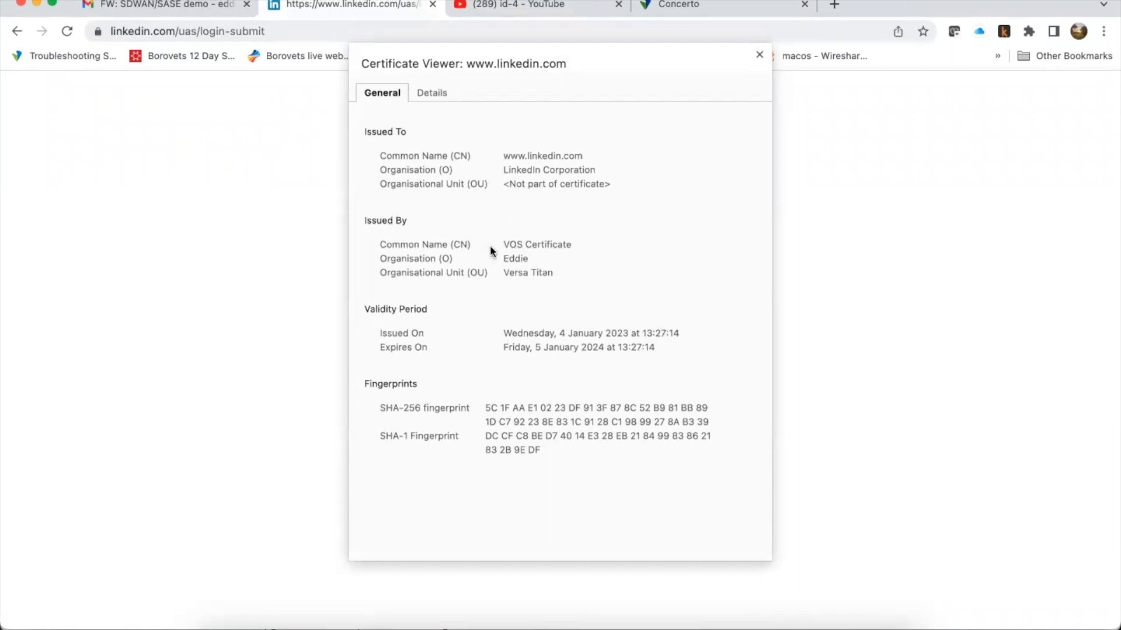
{"action": "left_click", "coordinate": [760, 54]}
Play the "My 21 ID.4 Just Got Smoked!" video from the YouTube home page, pause it and close YouTube.
{"action": "left_click", "coordinate": [523, 7]}
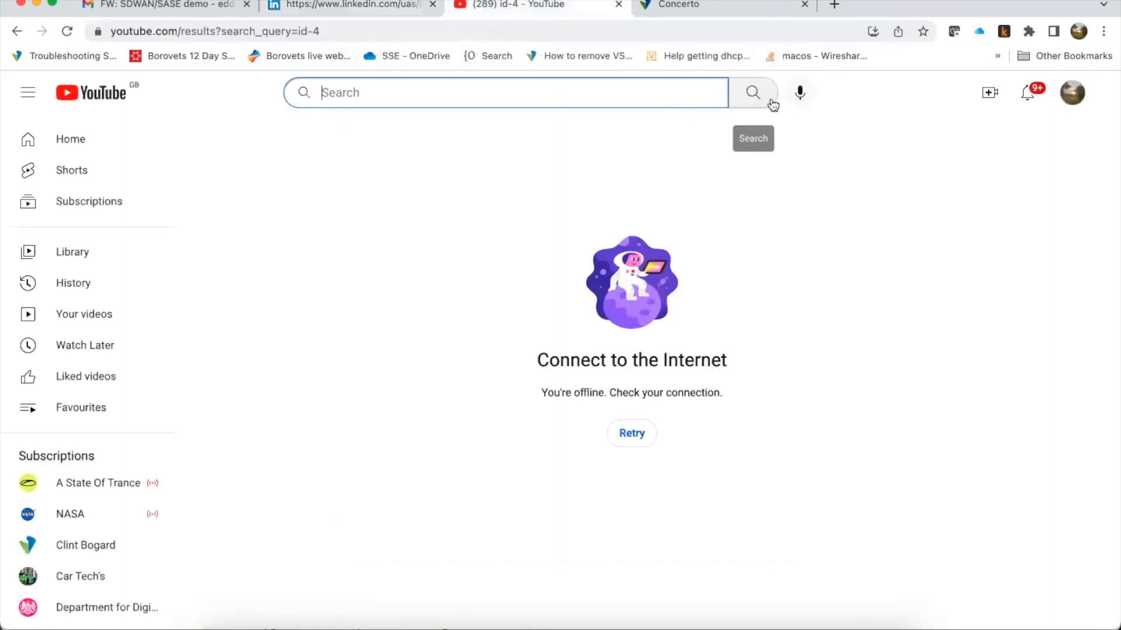
{"action": "left_click", "coordinate": [85, 142]}
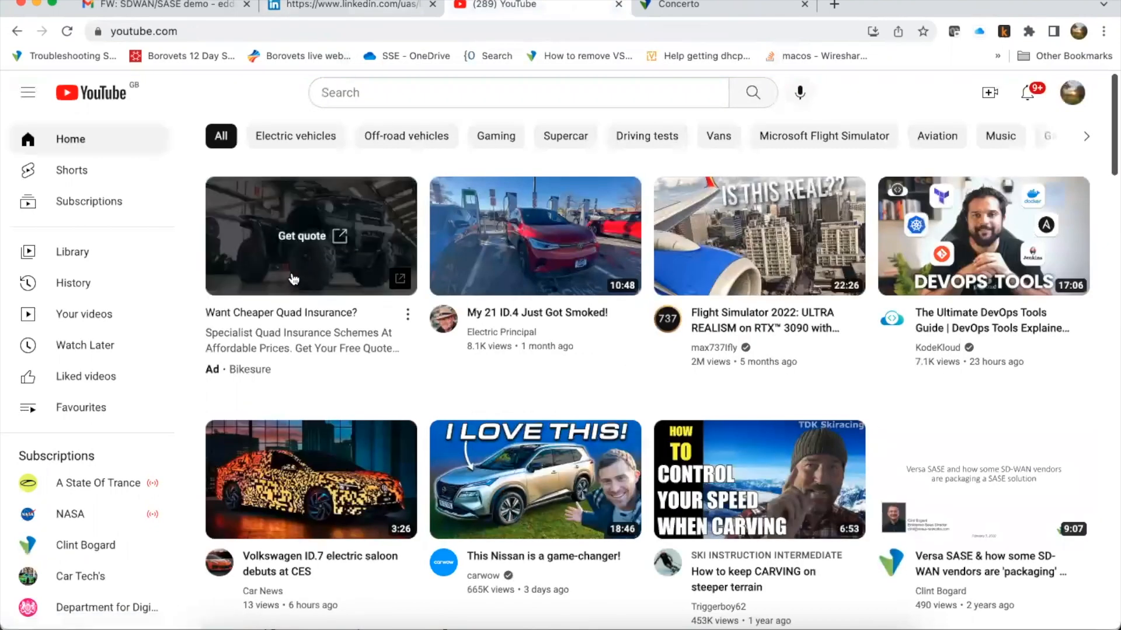
{"action": "left_click", "coordinate": [534, 271]}
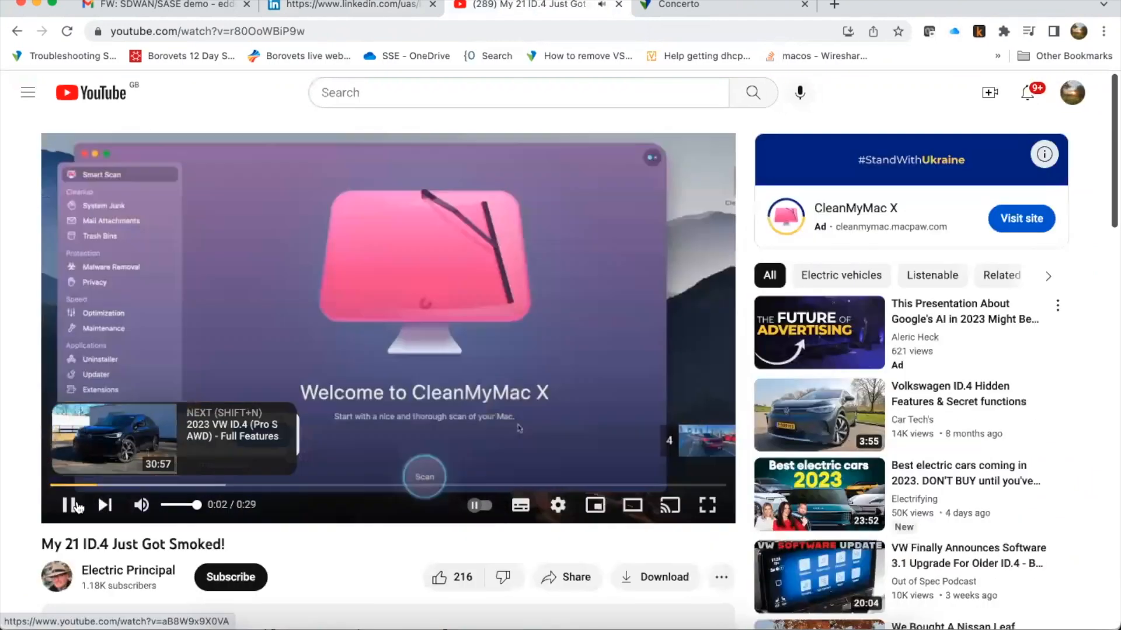
{"action": "left_click", "coordinate": [68, 505]}
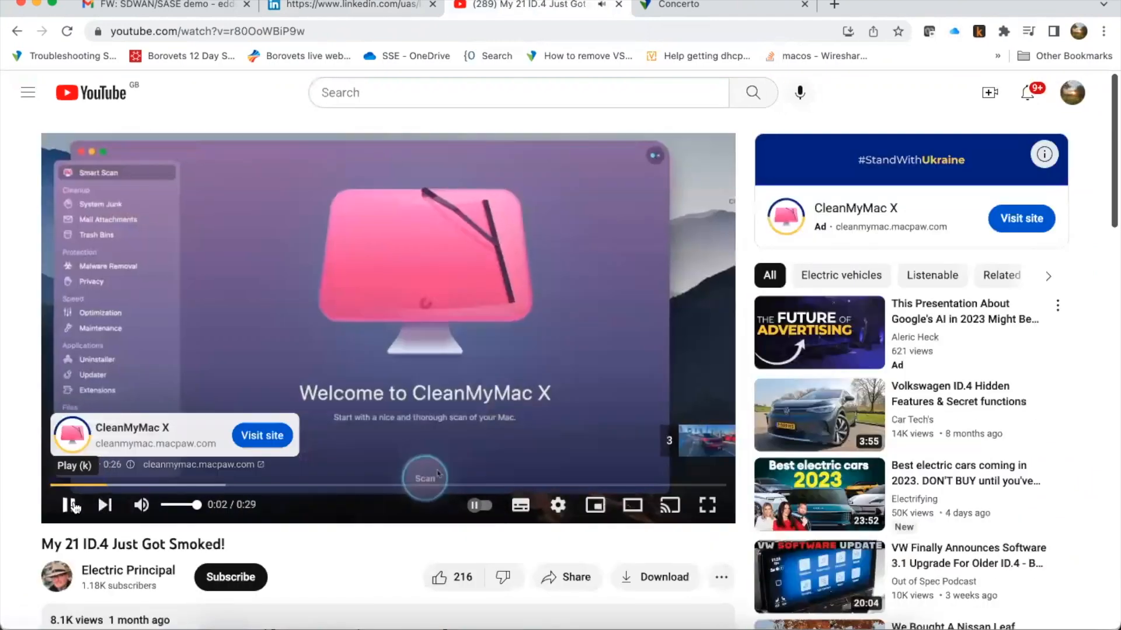
{"action": "left_click", "coordinate": [618, 5]}
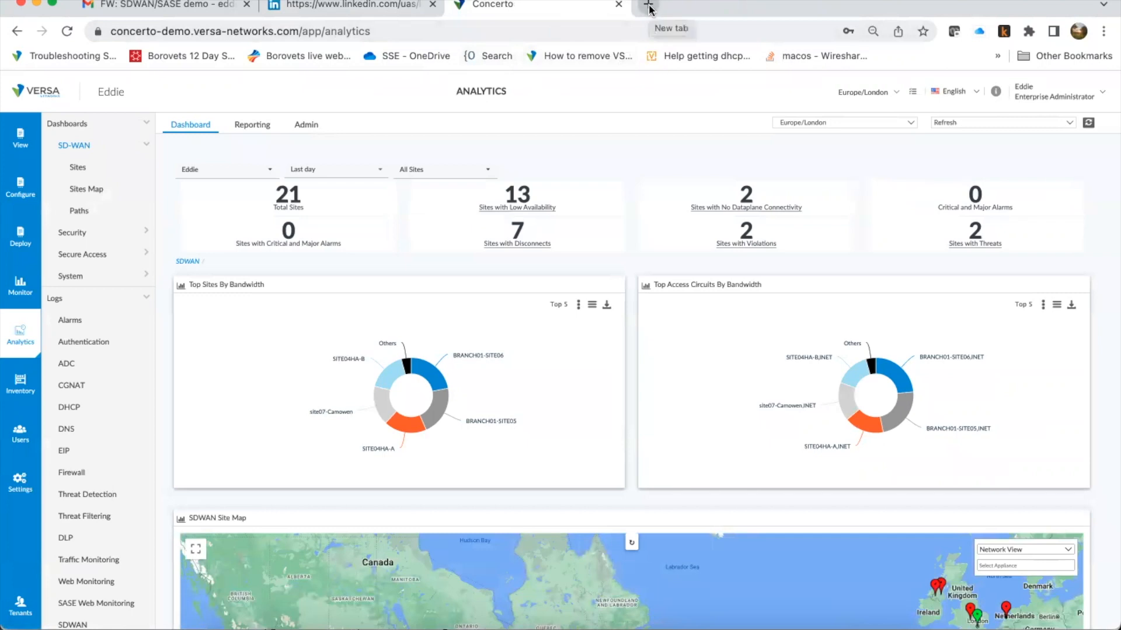
Search Google for "gambling sites" in a new tab, try opening the "Top 10 Best Gambling Sites UK" result and close the tab.
{"action": "left_click", "coordinate": [648, 5]}
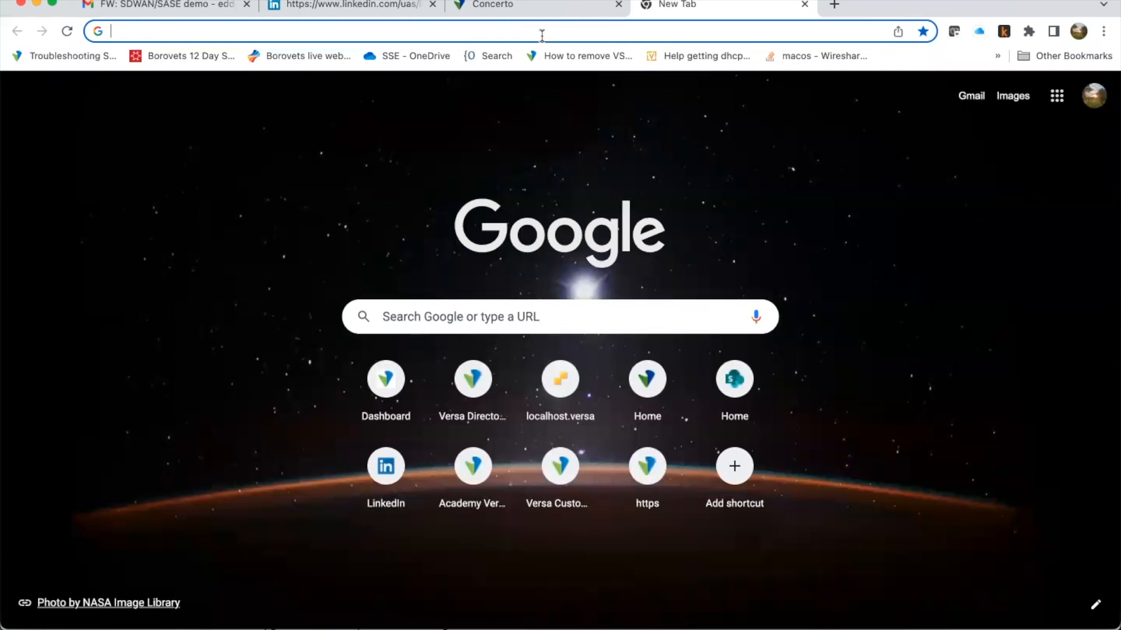
{"action": "type", "text": "gambling"}
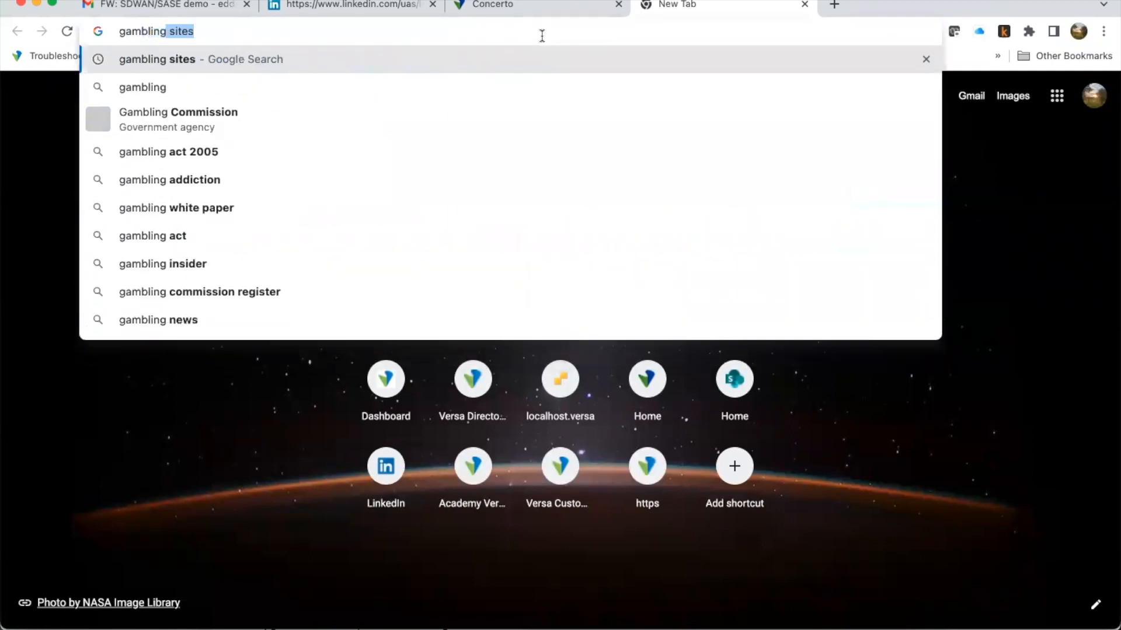
{"action": "key", "text": "Return"}
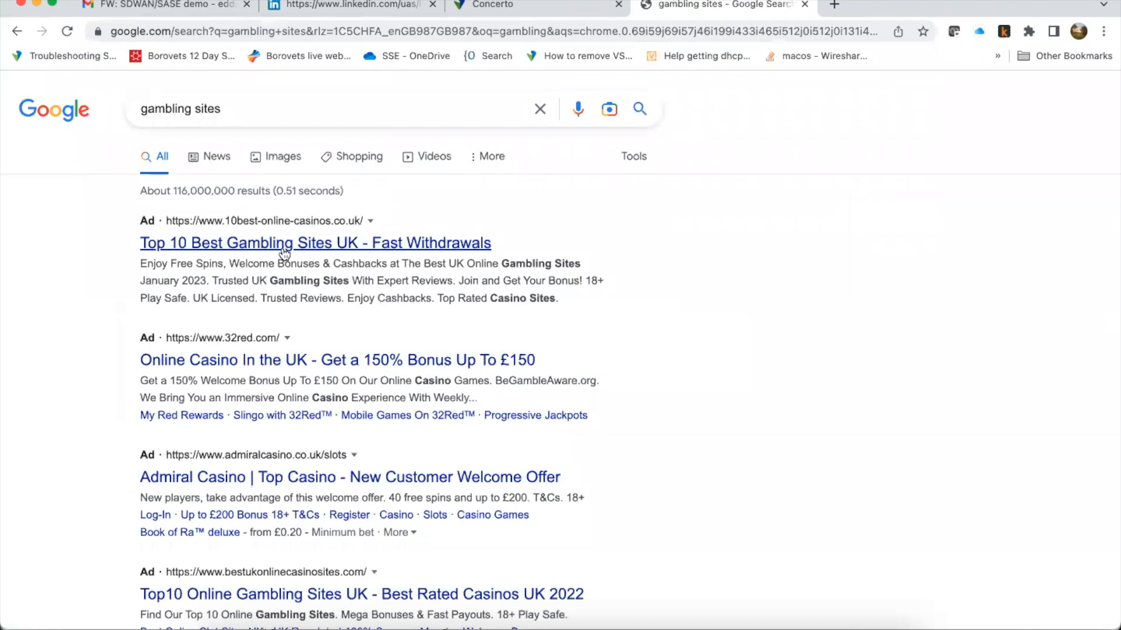
{"action": "left_click", "coordinate": [285, 247]}
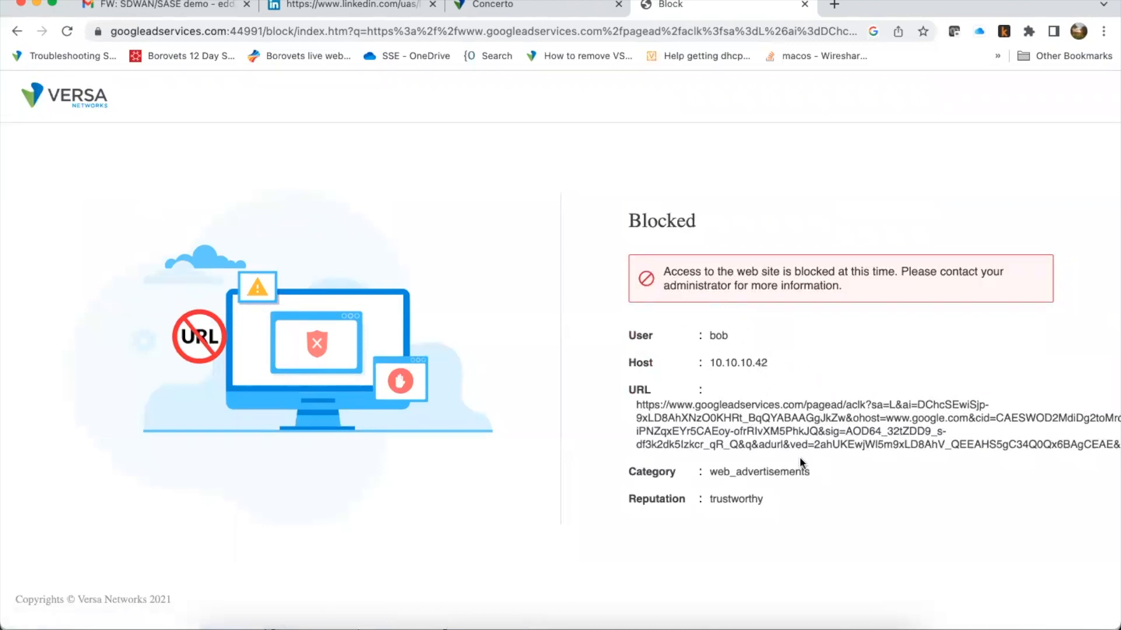
{"action": "left_click", "coordinate": [804, 7]}
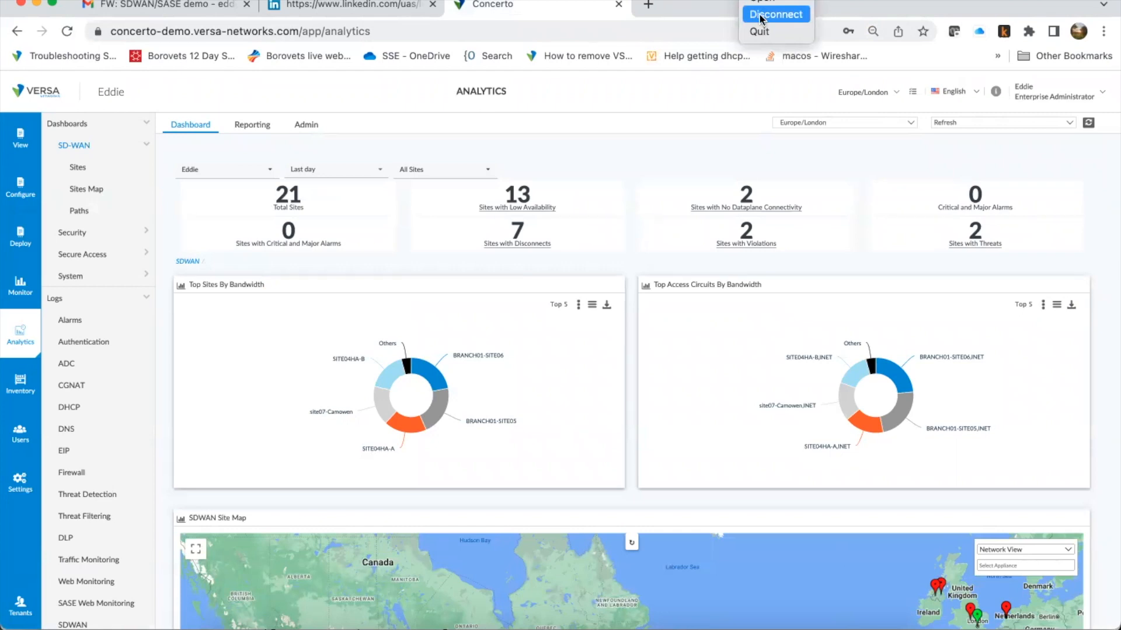
Disconnect the Versa SASE Client VPN and download the SASE Client Features PDF attachment from the Gmail message.
{"action": "left_click", "coordinate": [762, 19]}
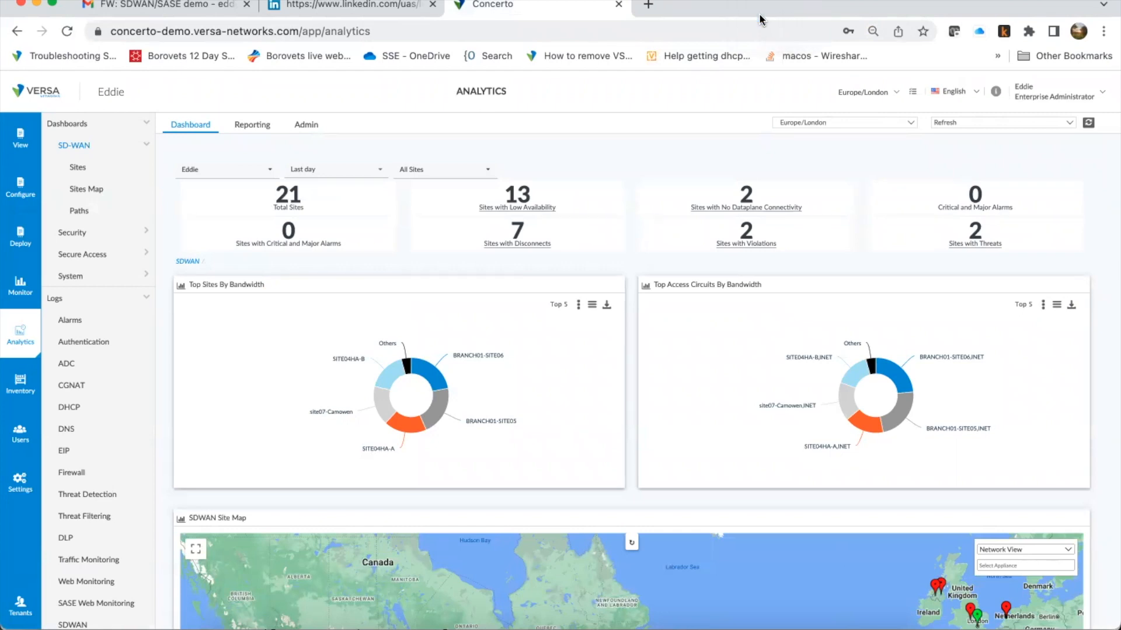
{"action": "left_click", "coordinate": [175, 7]}
{"action": "scroll", "coordinate": [384, 340], "scroll_direction": "down", "scroll_amount": 10}
{"action": "mouse_move", "coordinate": [347, 441]}
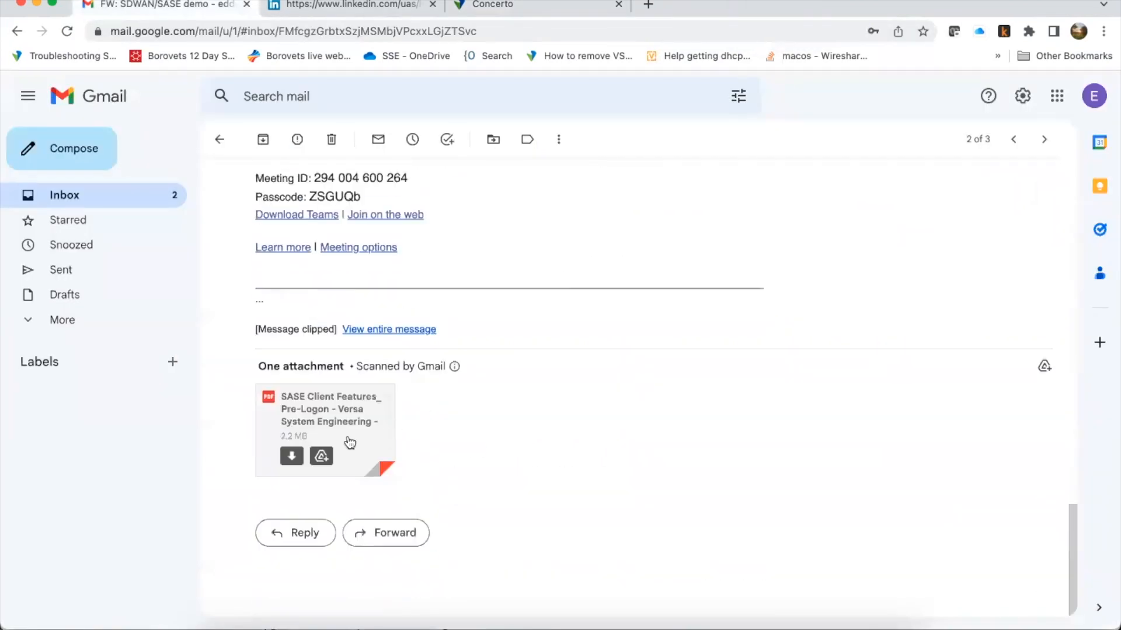
{"action": "left_click", "coordinate": [293, 456]}
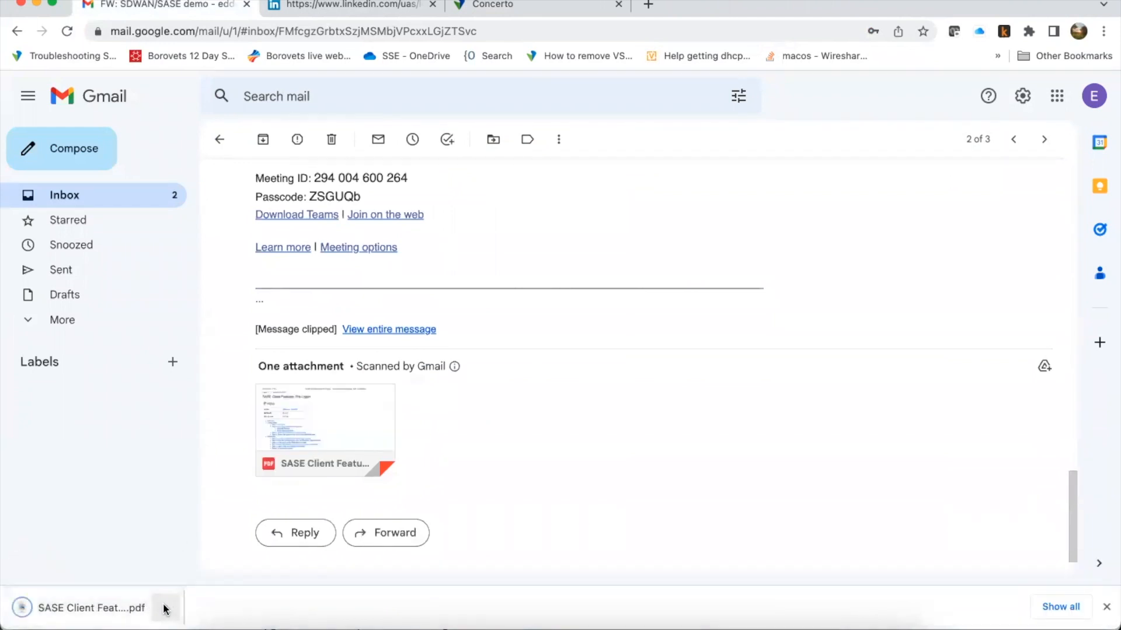
Open the downloaded SASE Client Features PDF to check that it loads, and close it.
{"action": "left_click", "coordinate": [88, 607]}
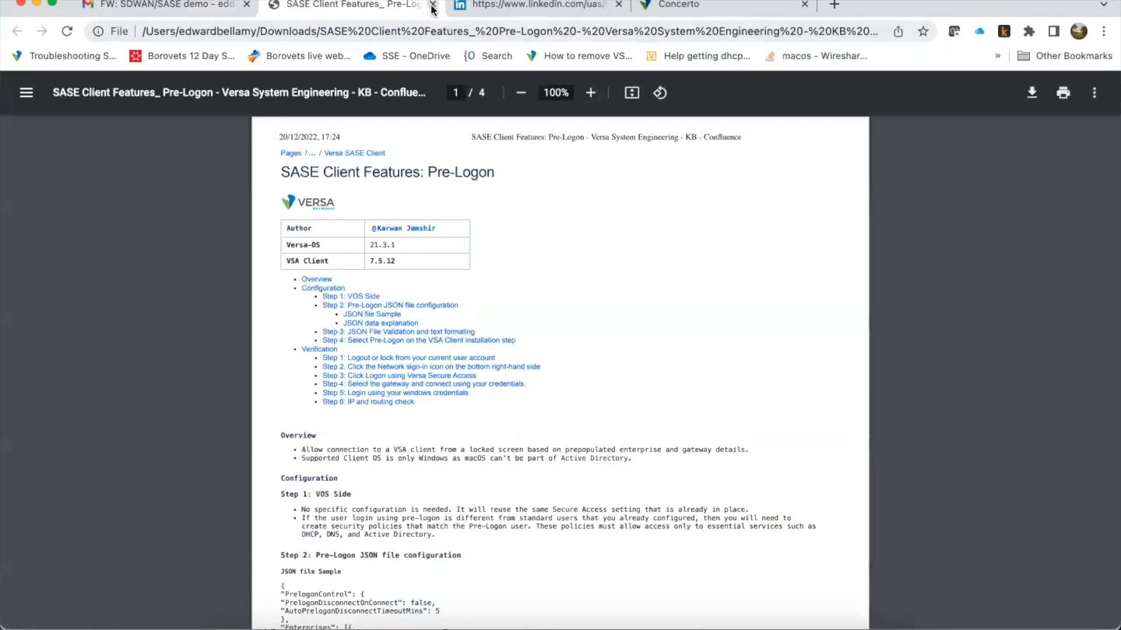
{"action": "left_click", "coordinate": [433, 4]}
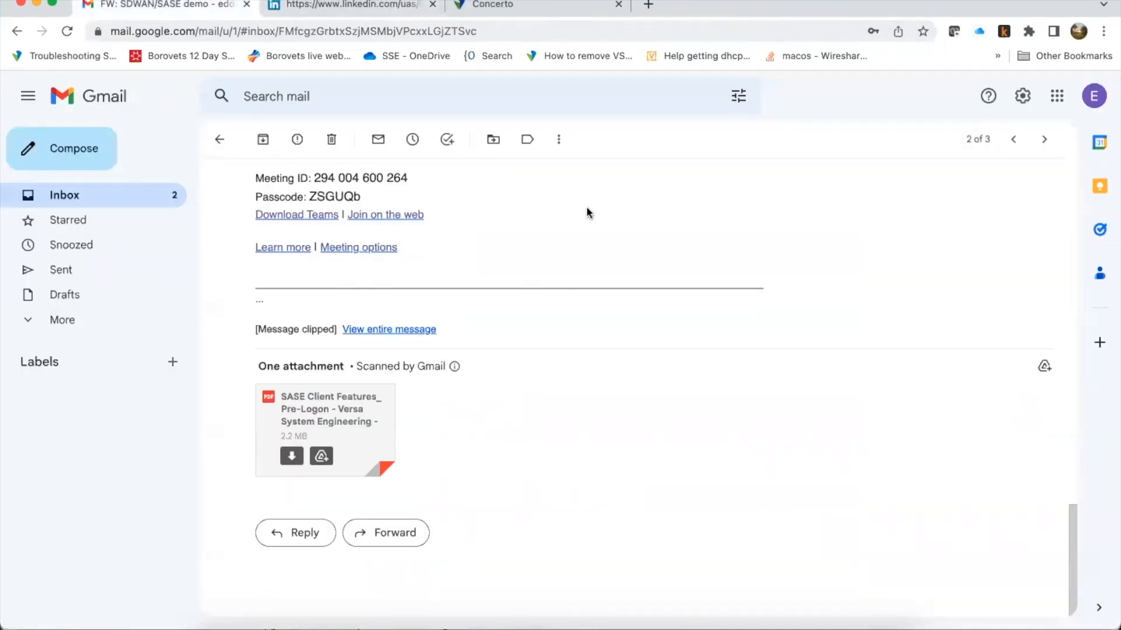
Switch to the Concerto analytics page and open the Threat Filtering logs to review the URL filtering entries.
{"action": "left_click", "coordinate": [494, 6]}
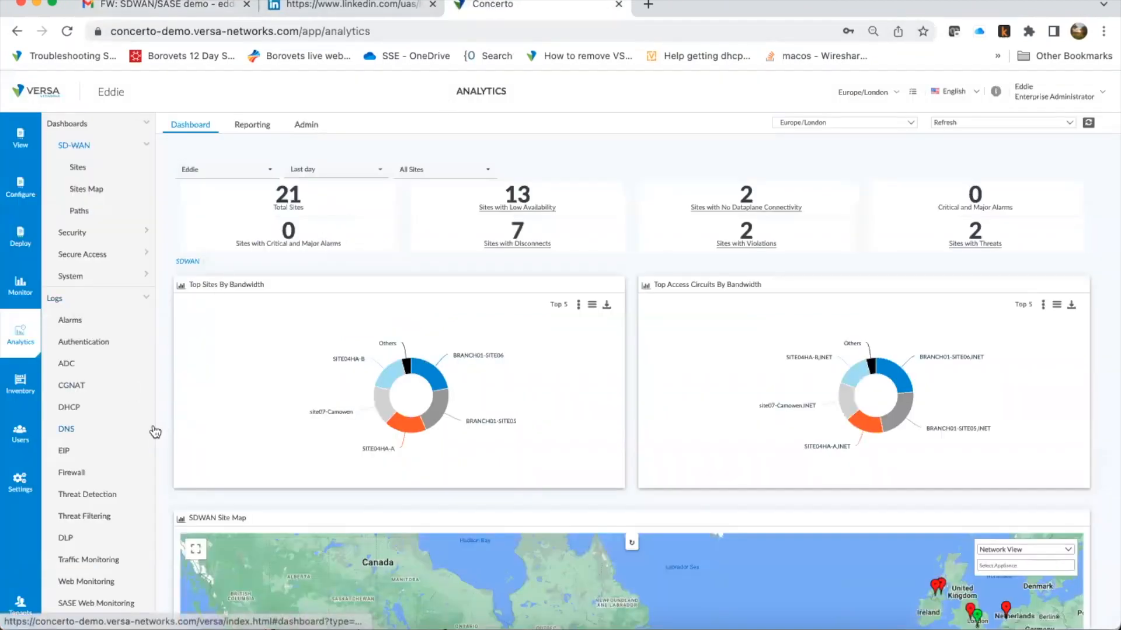
{"action": "scroll", "coordinate": [154, 431], "scroll_direction": "down", "scroll_amount": 2}
{"action": "scroll", "coordinate": [154, 432], "scroll_direction": "down", "scroll_amount": 3}
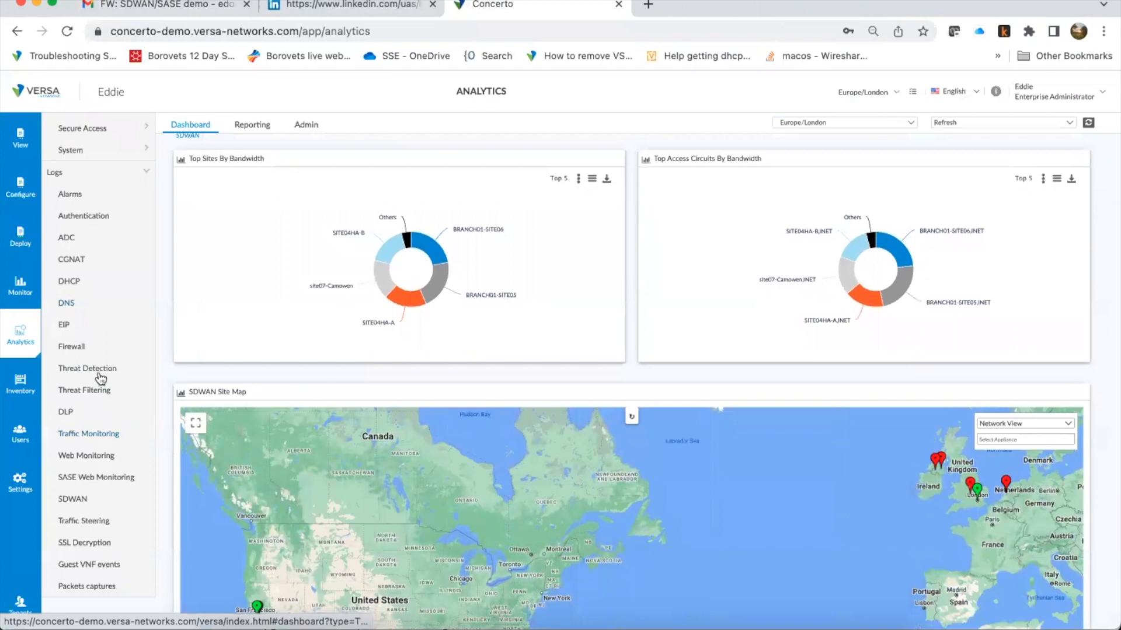
{"action": "left_click", "coordinate": [89, 396]}
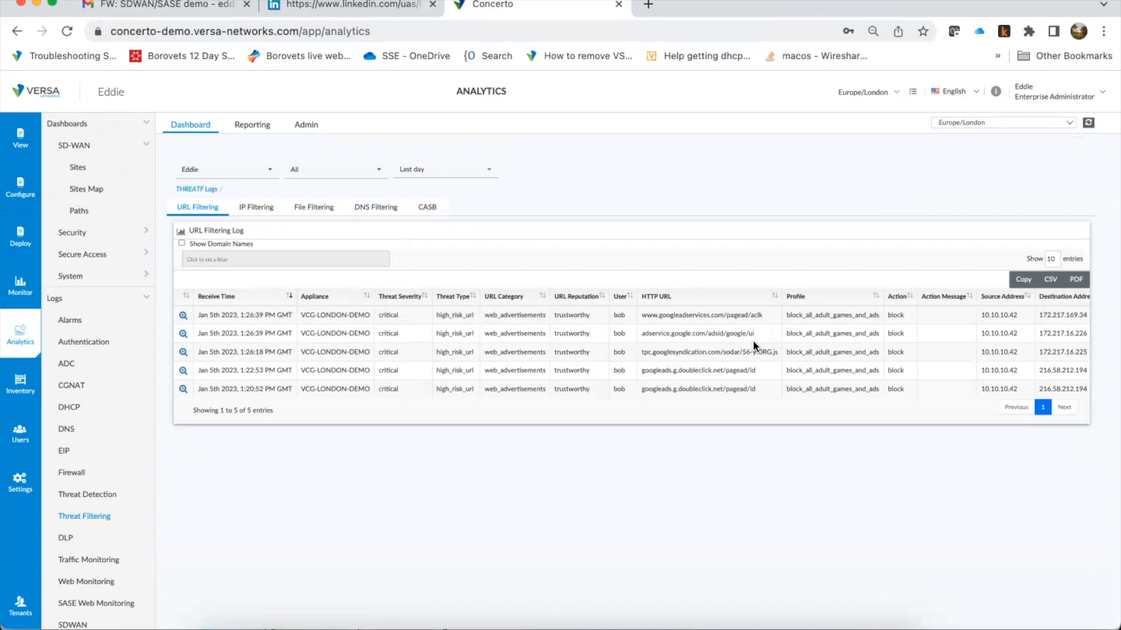
Review the first three pages of CASB logs for the YouTube, LinkedIn and Gmail activities.
{"action": "left_click", "coordinate": [429, 211]}
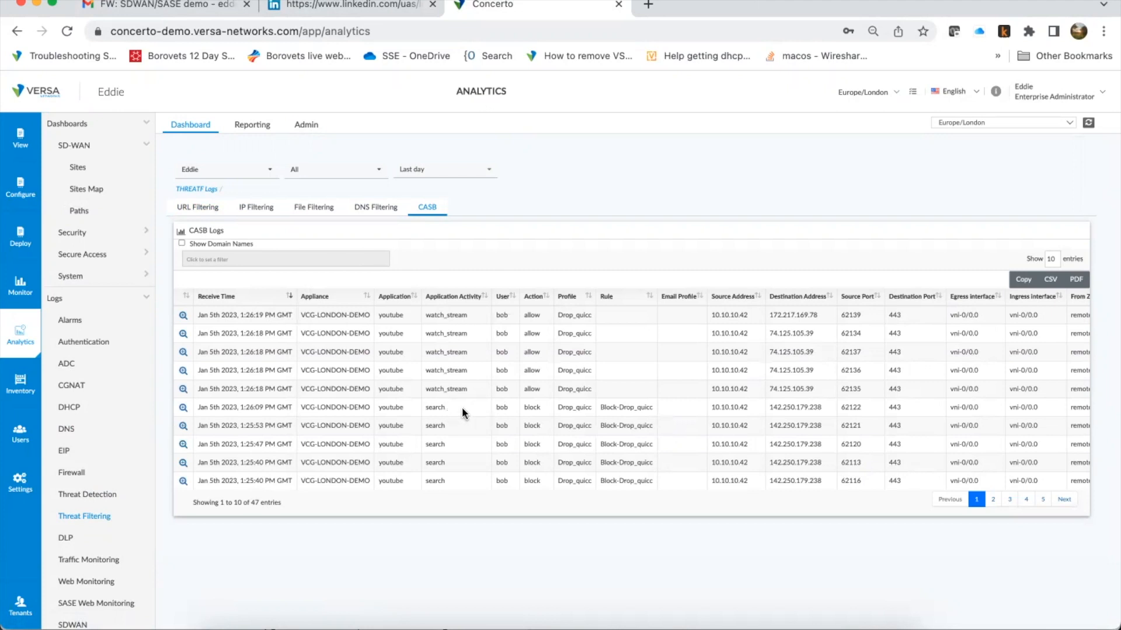
{"action": "left_click", "coordinate": [995, 501]}
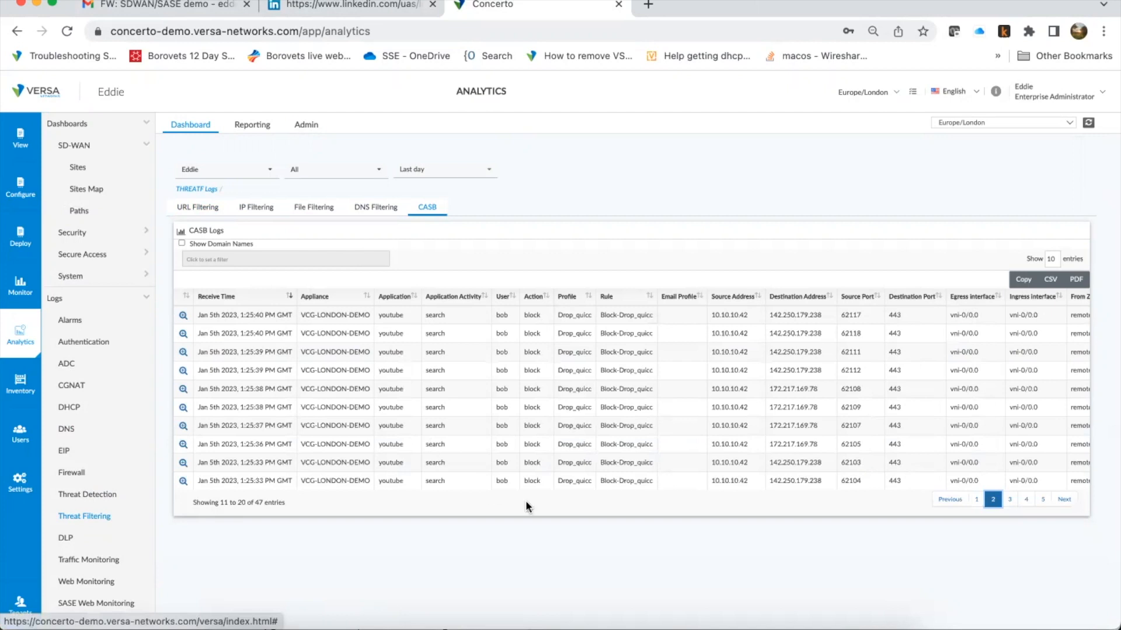
{"action": "left_click", "coordinate": [1009, 499]}
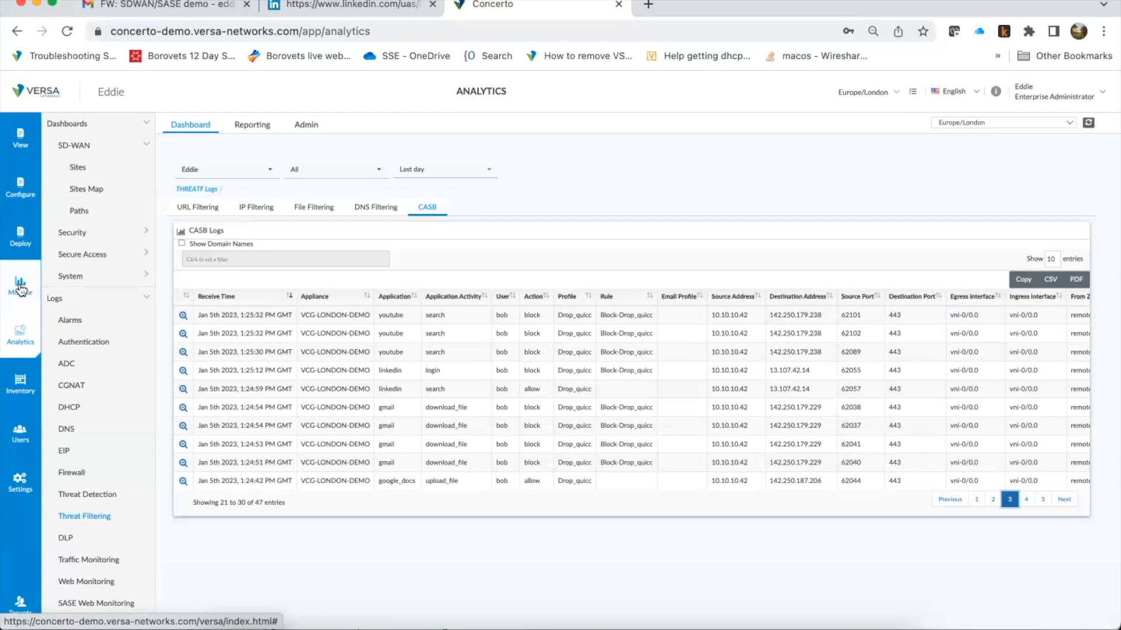
Open the Security analytics dashboard and examine its Top Applications, Top URL Categories and Top Rules charts.
{"action": "left_click", "coordinate": [17, 341]}
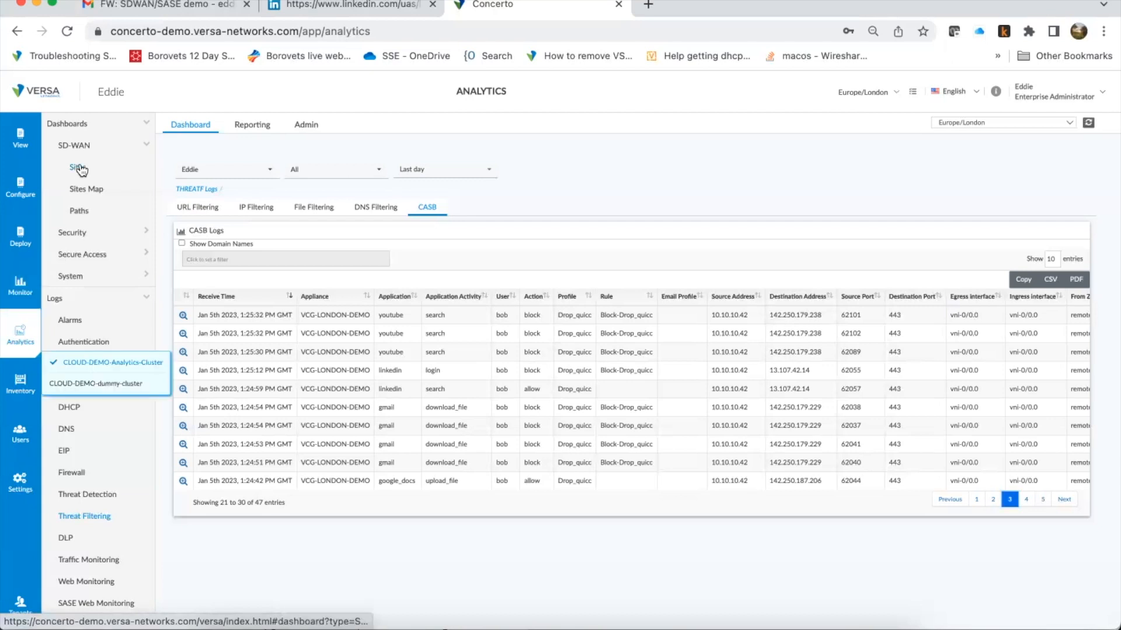
{"action": "left_click", "coordinate": [73, 233]}
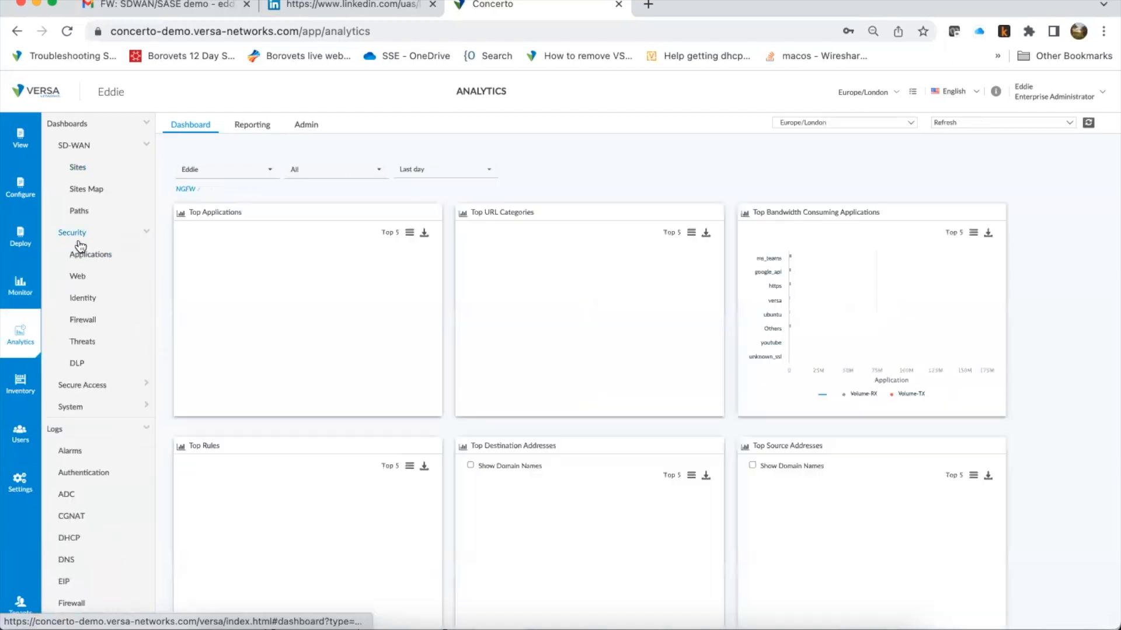
{"action": "left_click", "coordinate": [81, 250]}
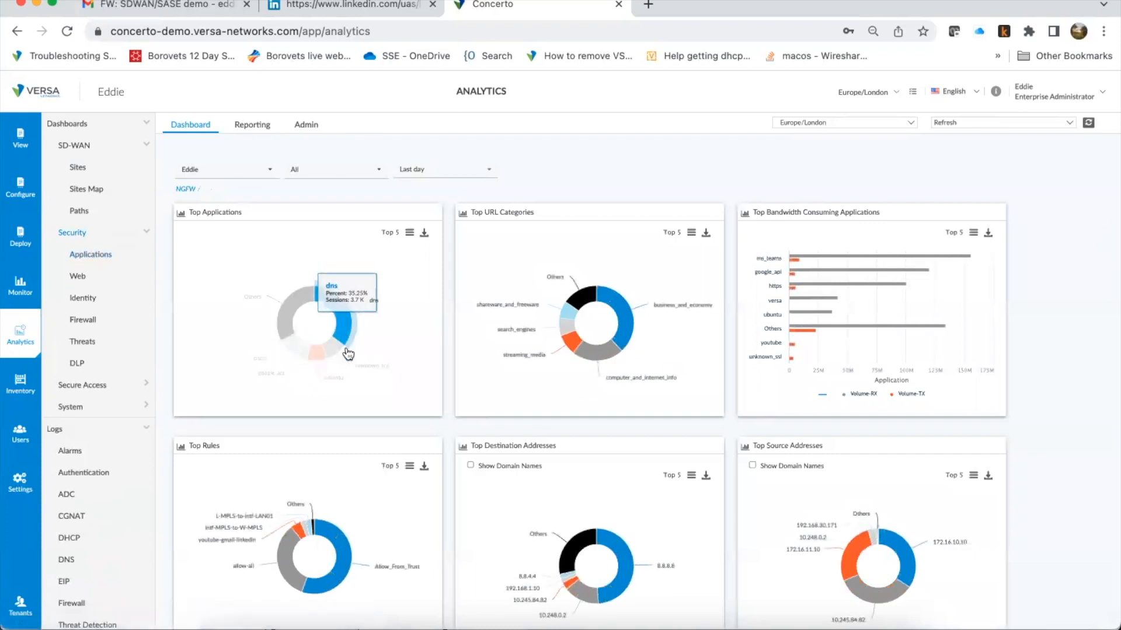
{"action": "mouse_move", "coordinate": [626, 355]}
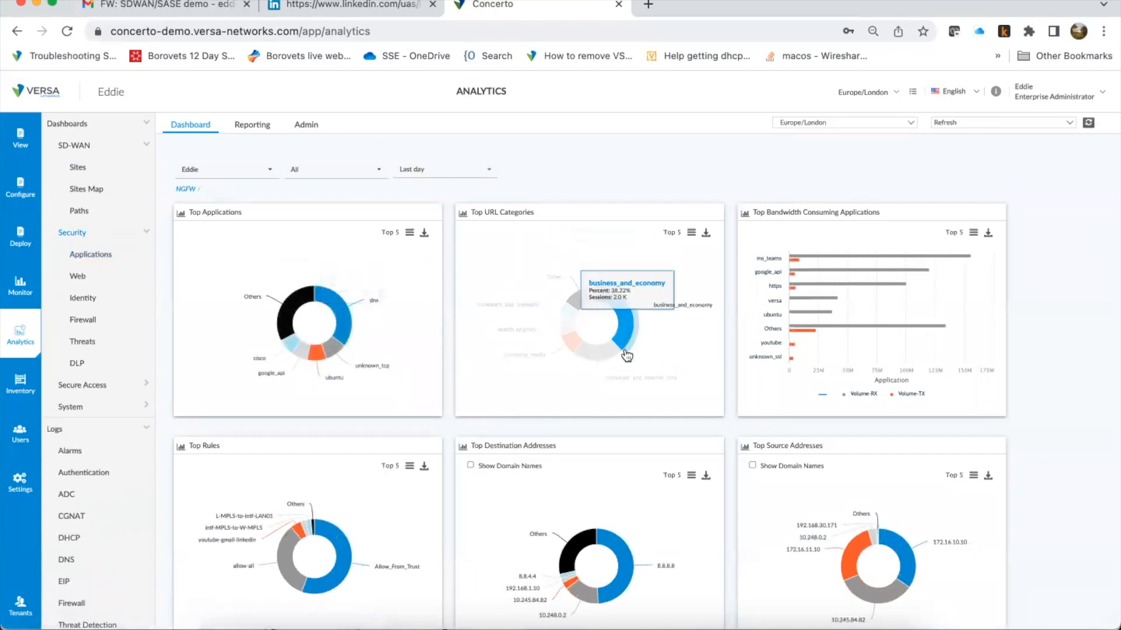
{"action": "scroll", "coordinate": [610, 429], "scroll_direction": "down", "scroll_amount": 5}
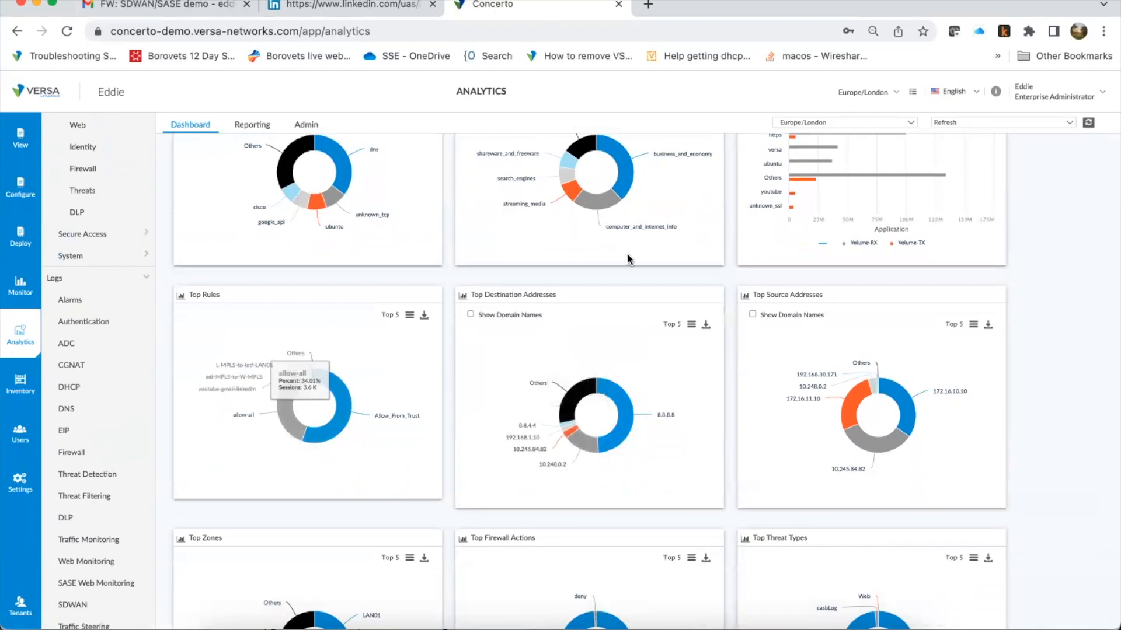
{"action": "scroll", "coordinate": [636, 254], "scroll_direction": "up", "scroll_amount": 5}
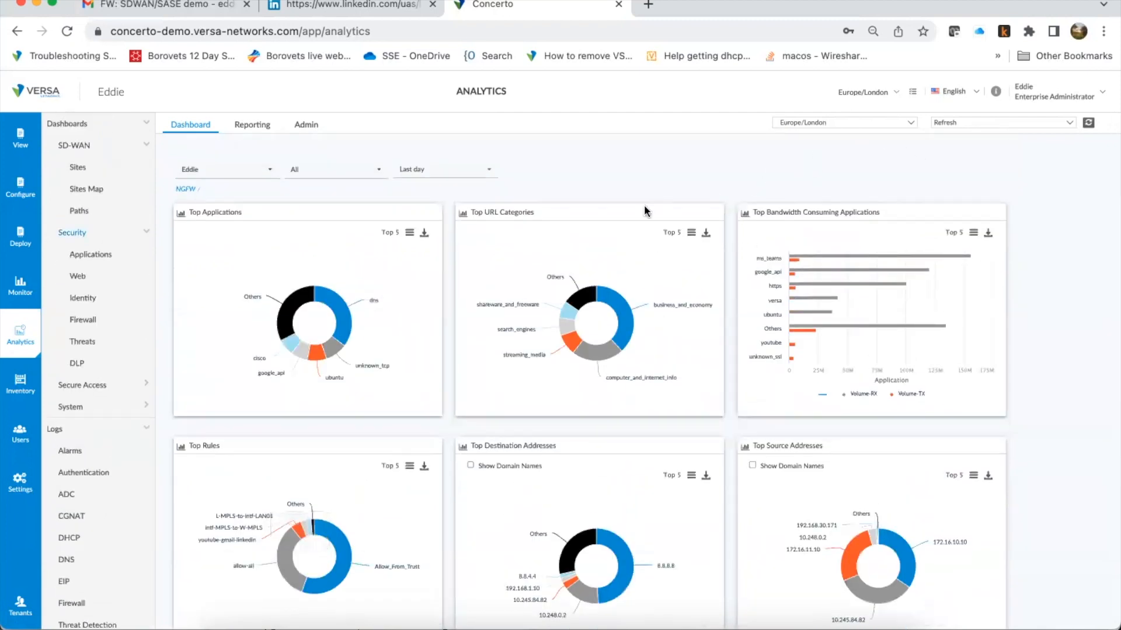
Examine the Top Bandwidth Consuming Applications, Top Firewall Actions and Top Threat Types charts on the Security dashboard.
{"action": "mouse_move", "coordinate": [792, 265]}
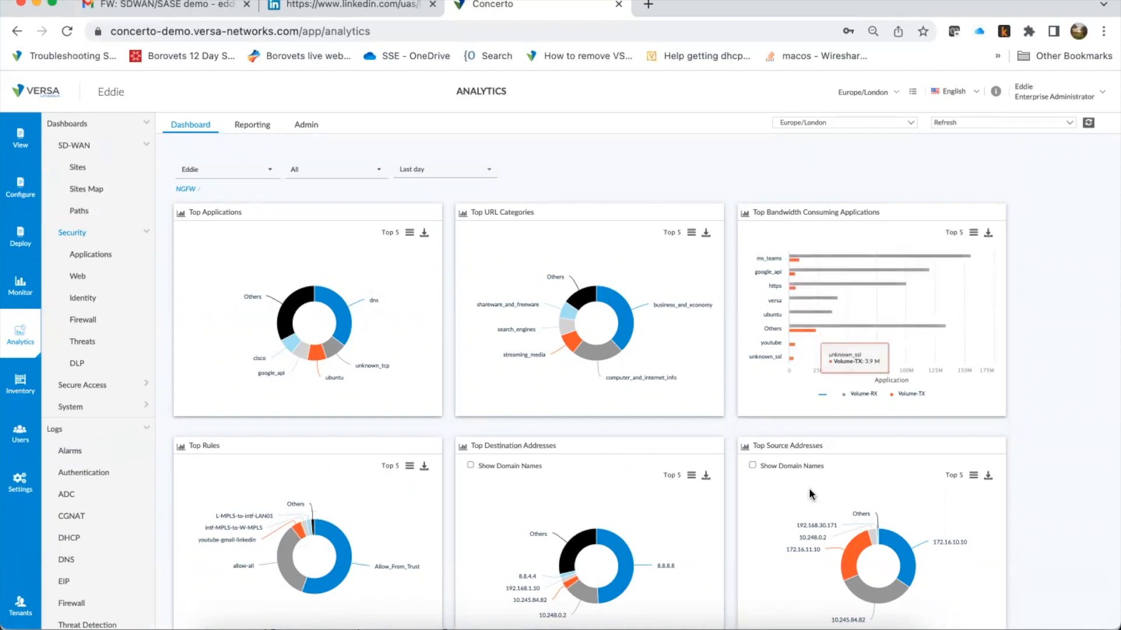
{"action": "scroll", "coordinate": [809, 494], "scroll_direction": "down", "scroll_amount": 5}
{"action": "mouse_move", "coordinate": [874, 510]}
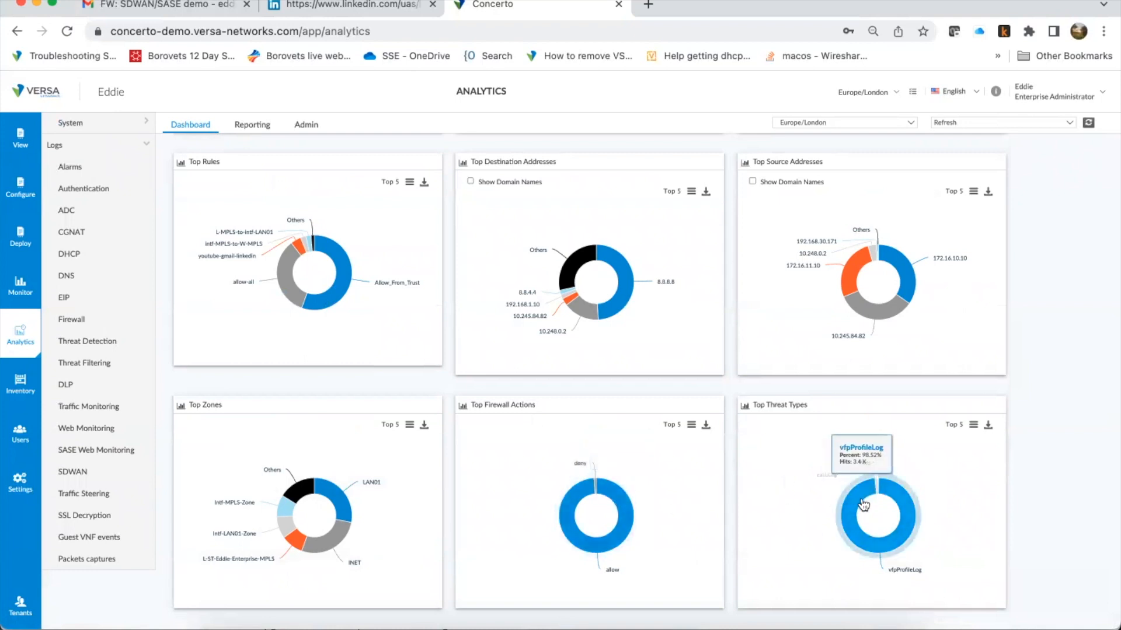
{"action": "mouse_move", "coordinate": [606, 567]}
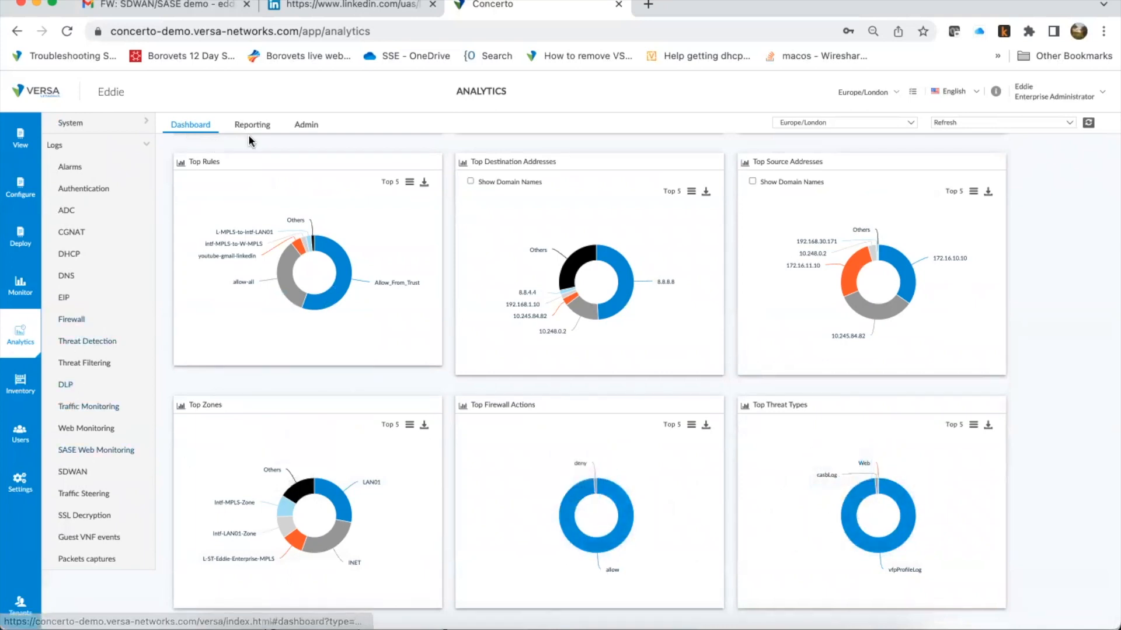
{"action": "scroll", "coordinate": [269, 154], "scroll_direction": "up", "scroll_amount": 5}
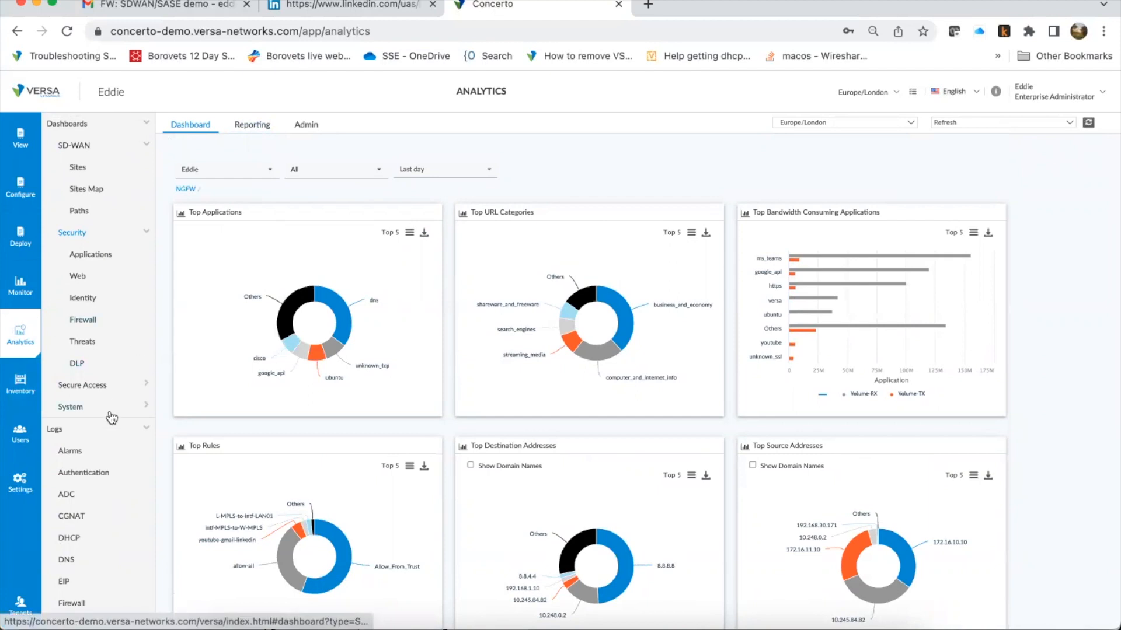
{"action": "scroll", "coordinate": [173, 515], "scroll_direction": "down", "scroll_amount": 5}
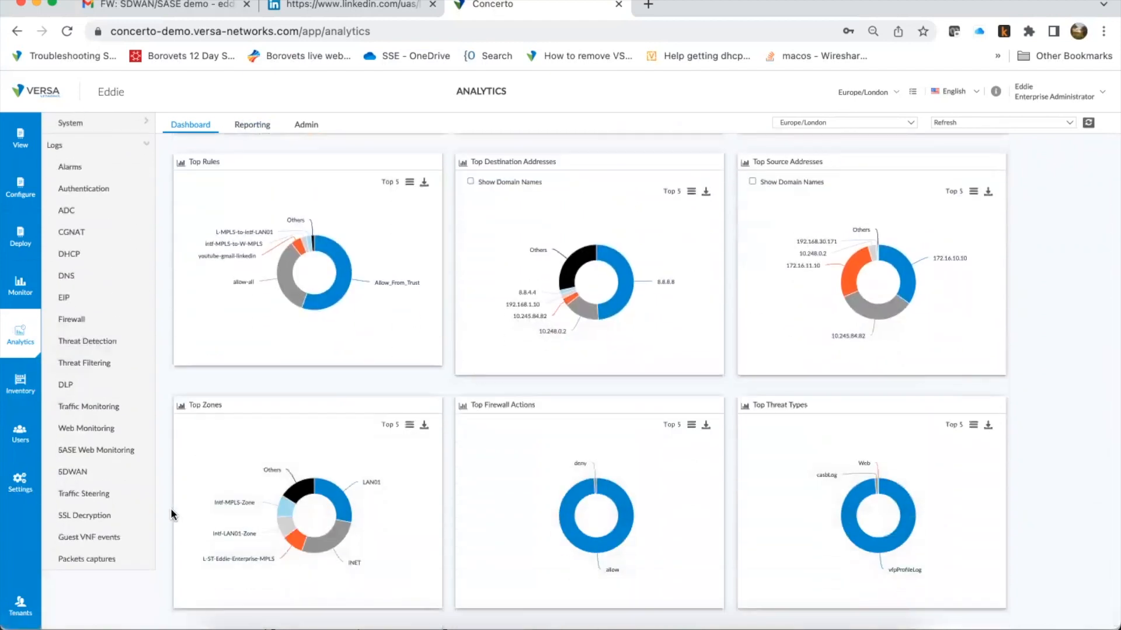